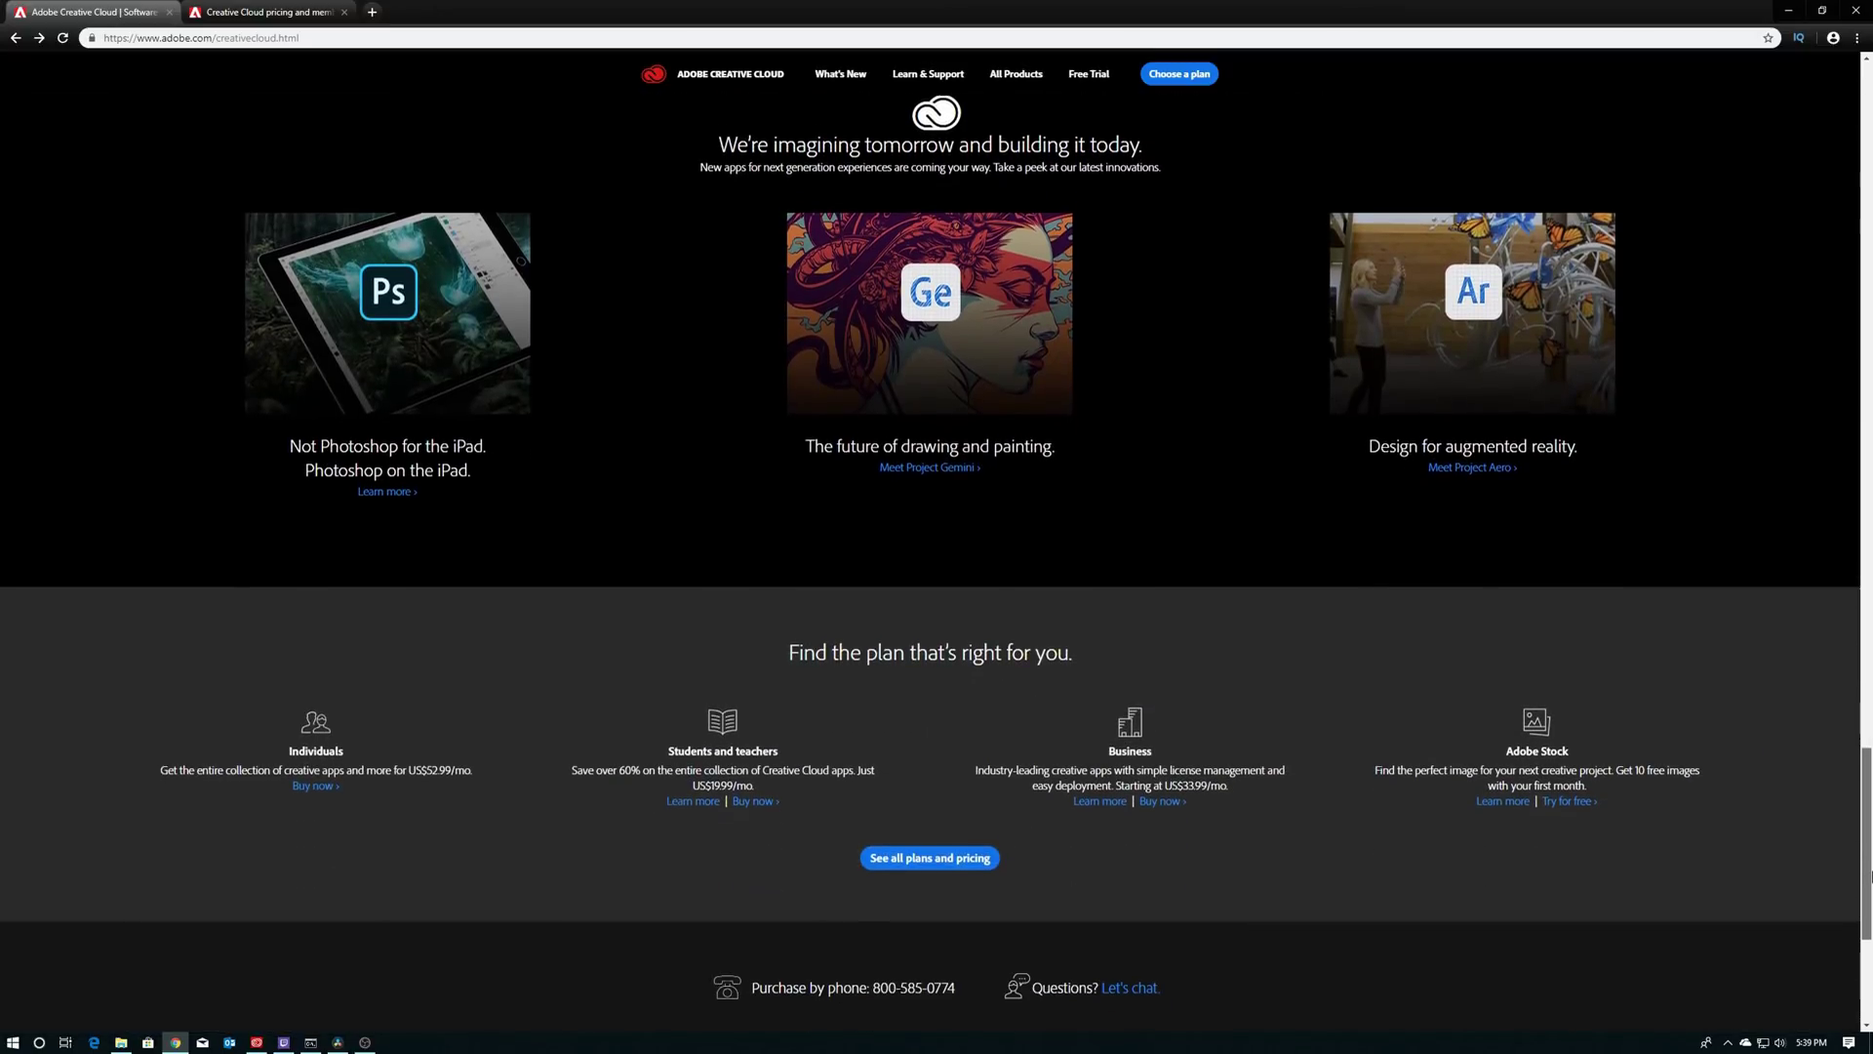
Step: Switch to the 'Creative Cloud pricing and membership' tab to see the plans and monthly prices
{"action": "left_click", "coordinate": [248, 12]}
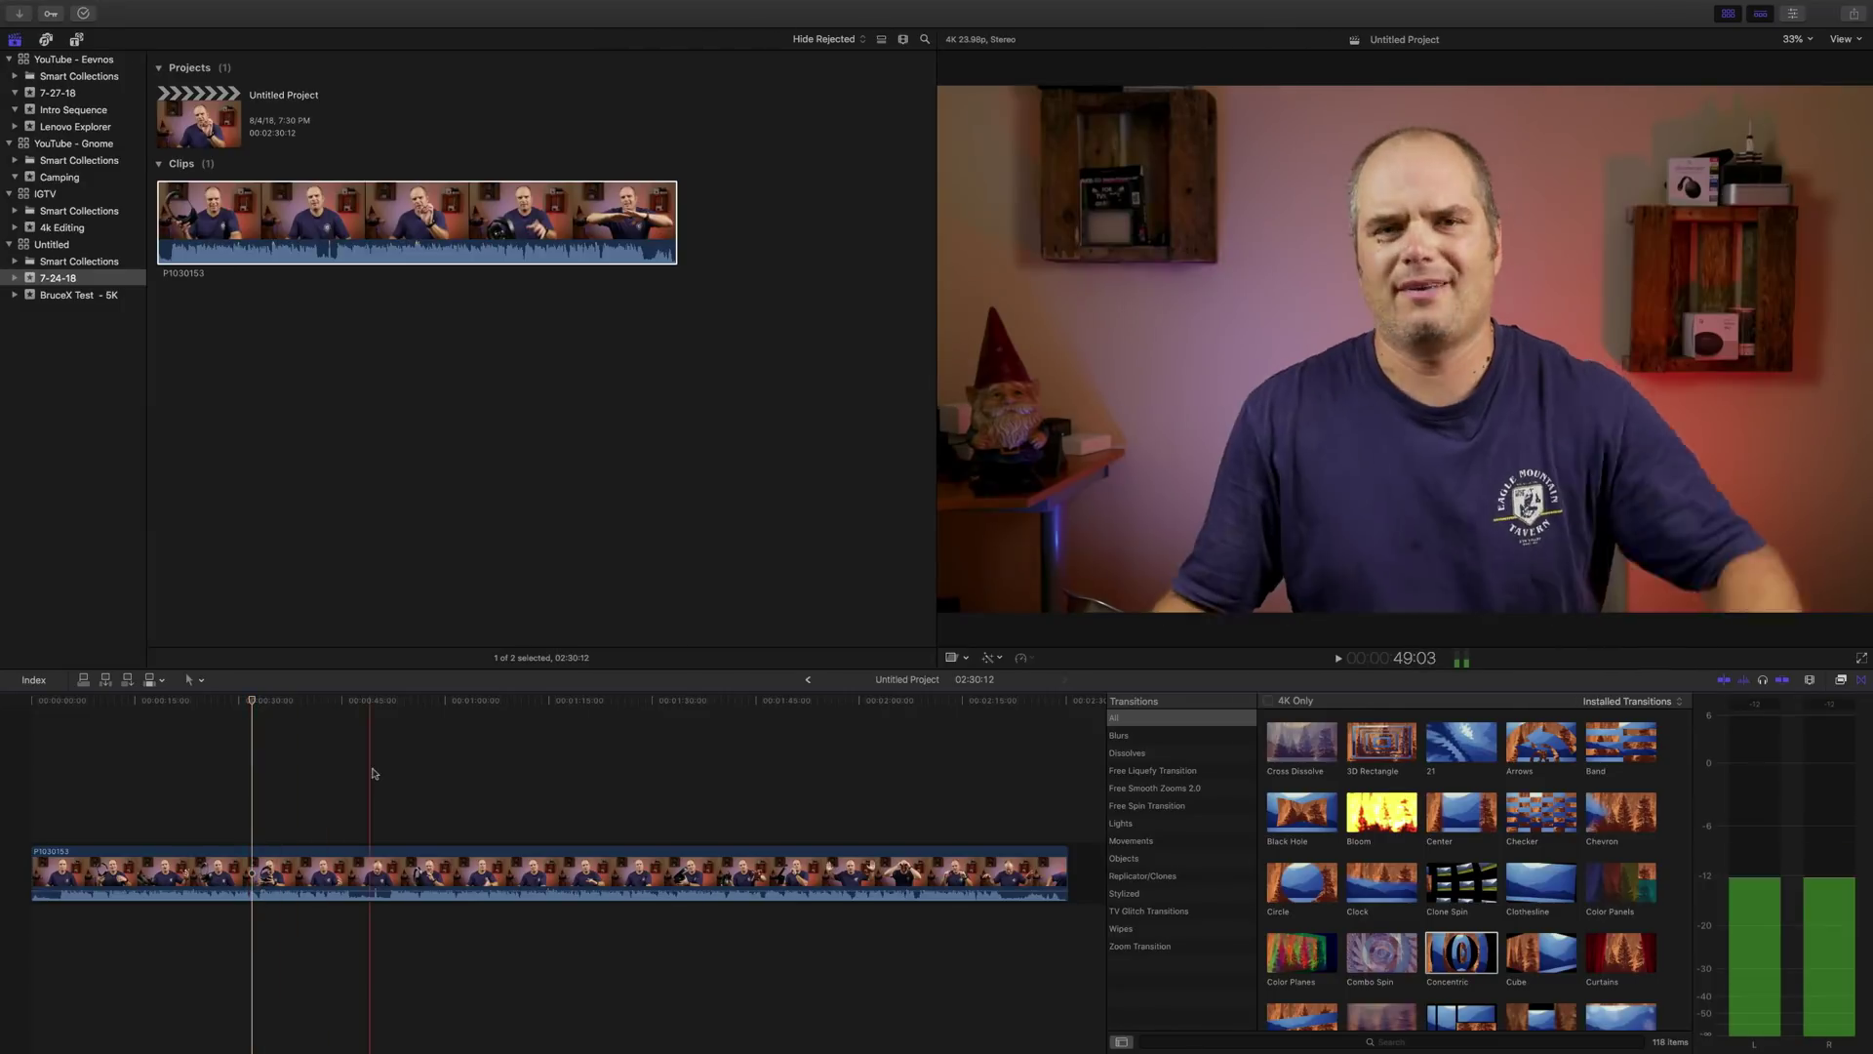
Step: Blade the talking-head clip and delete the short middle piece, closing the gap
{"action": "key", "text": "super+b"}
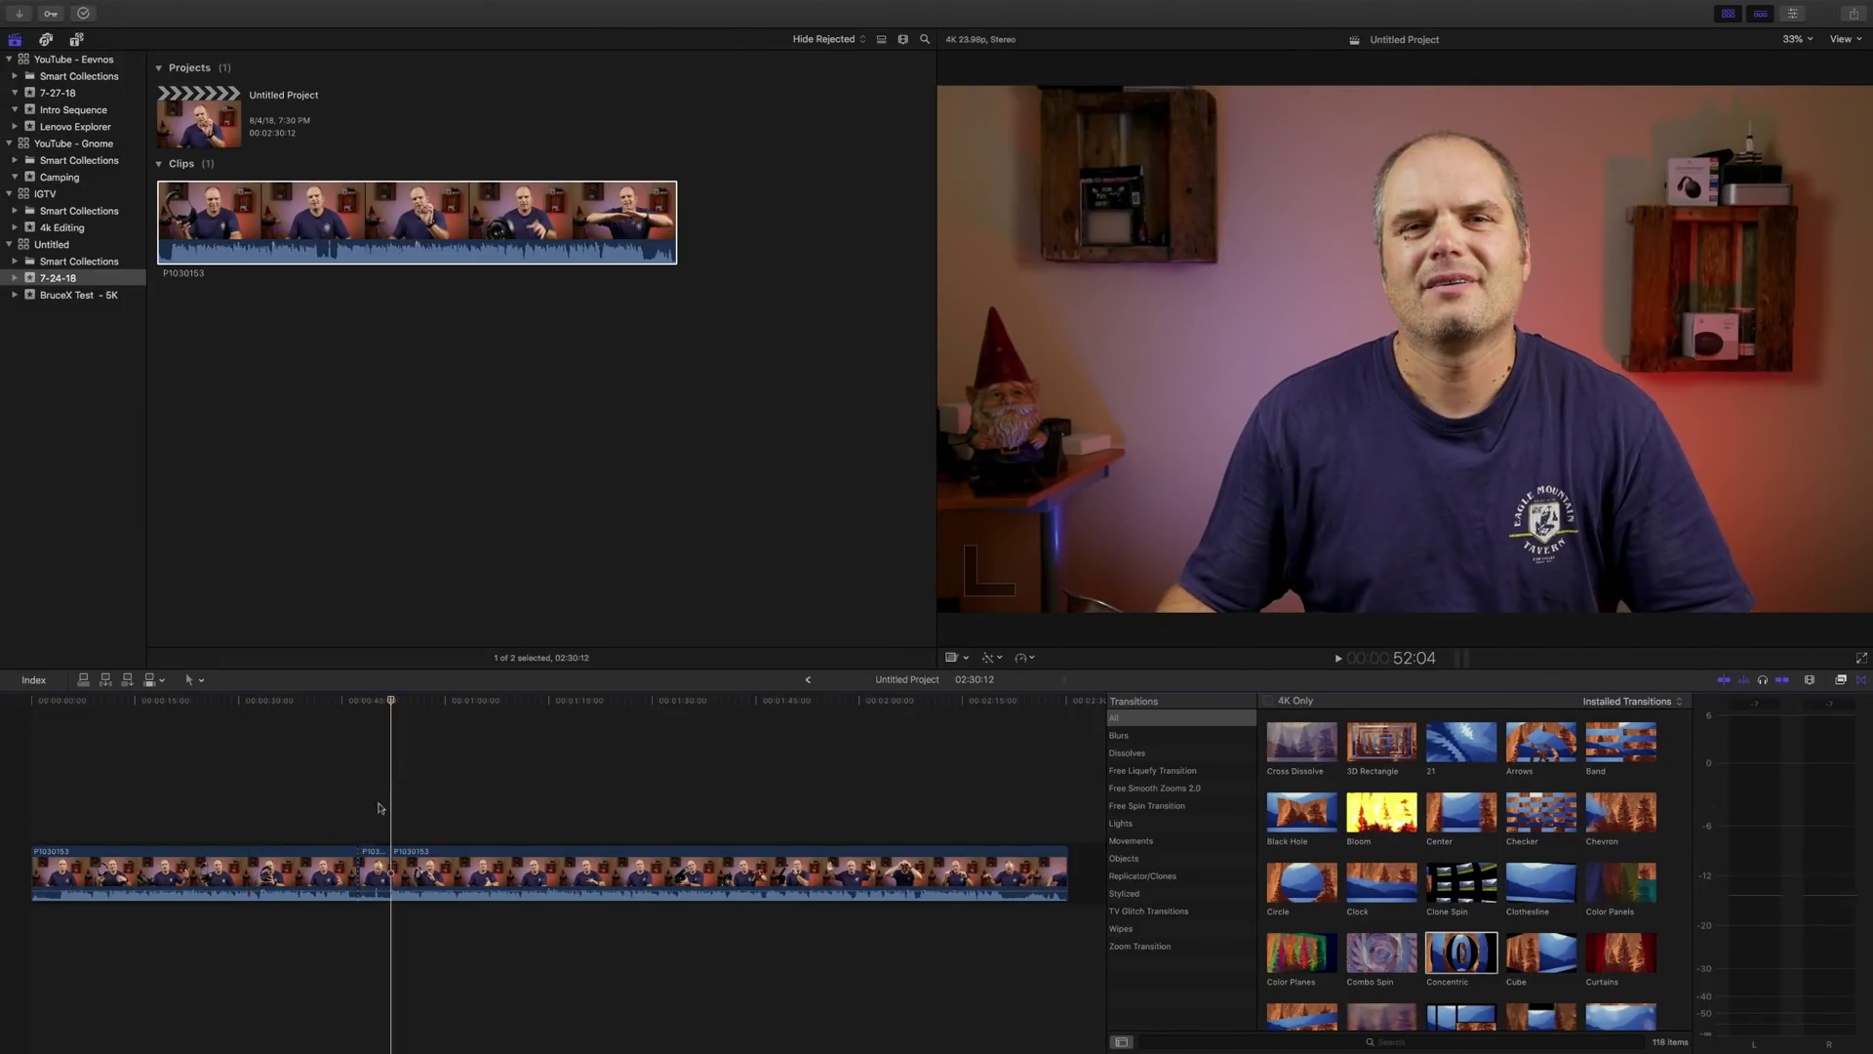
{"action": "left_click", "coordinate": [380, 871]}
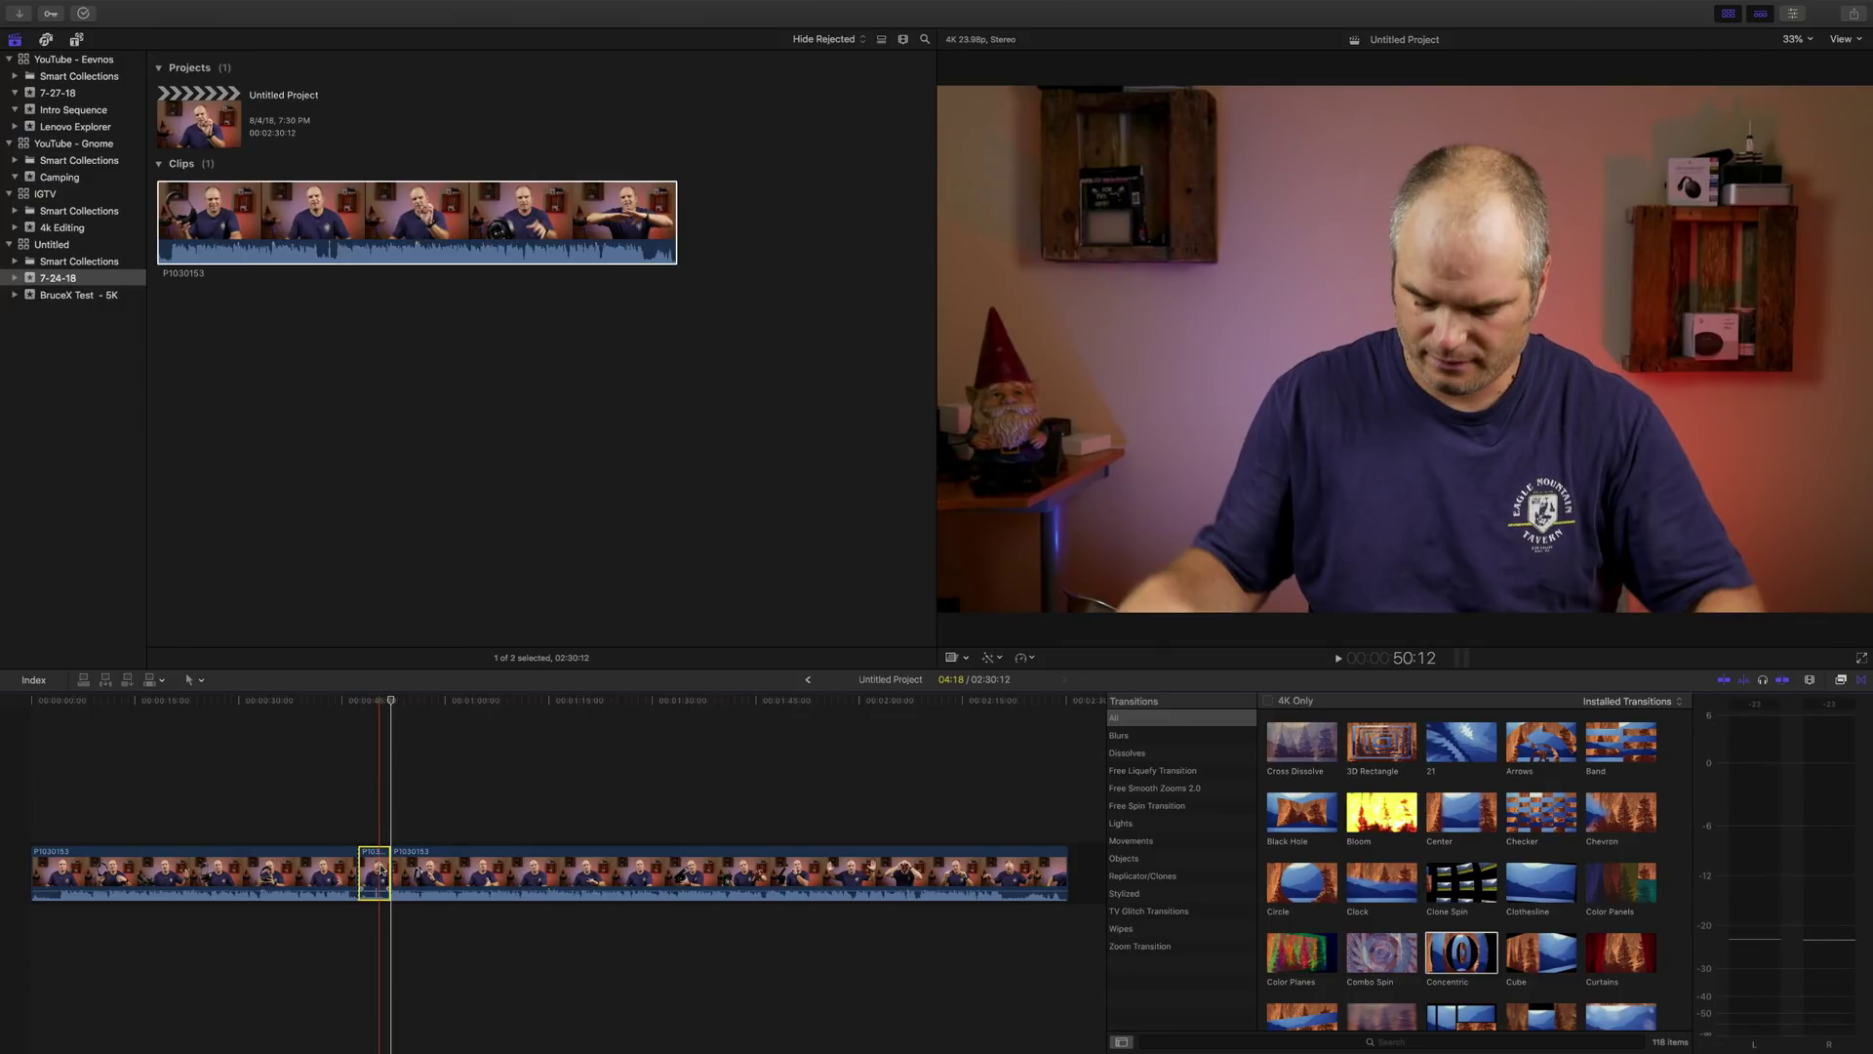
{"action": "key", "text": "Delete"}
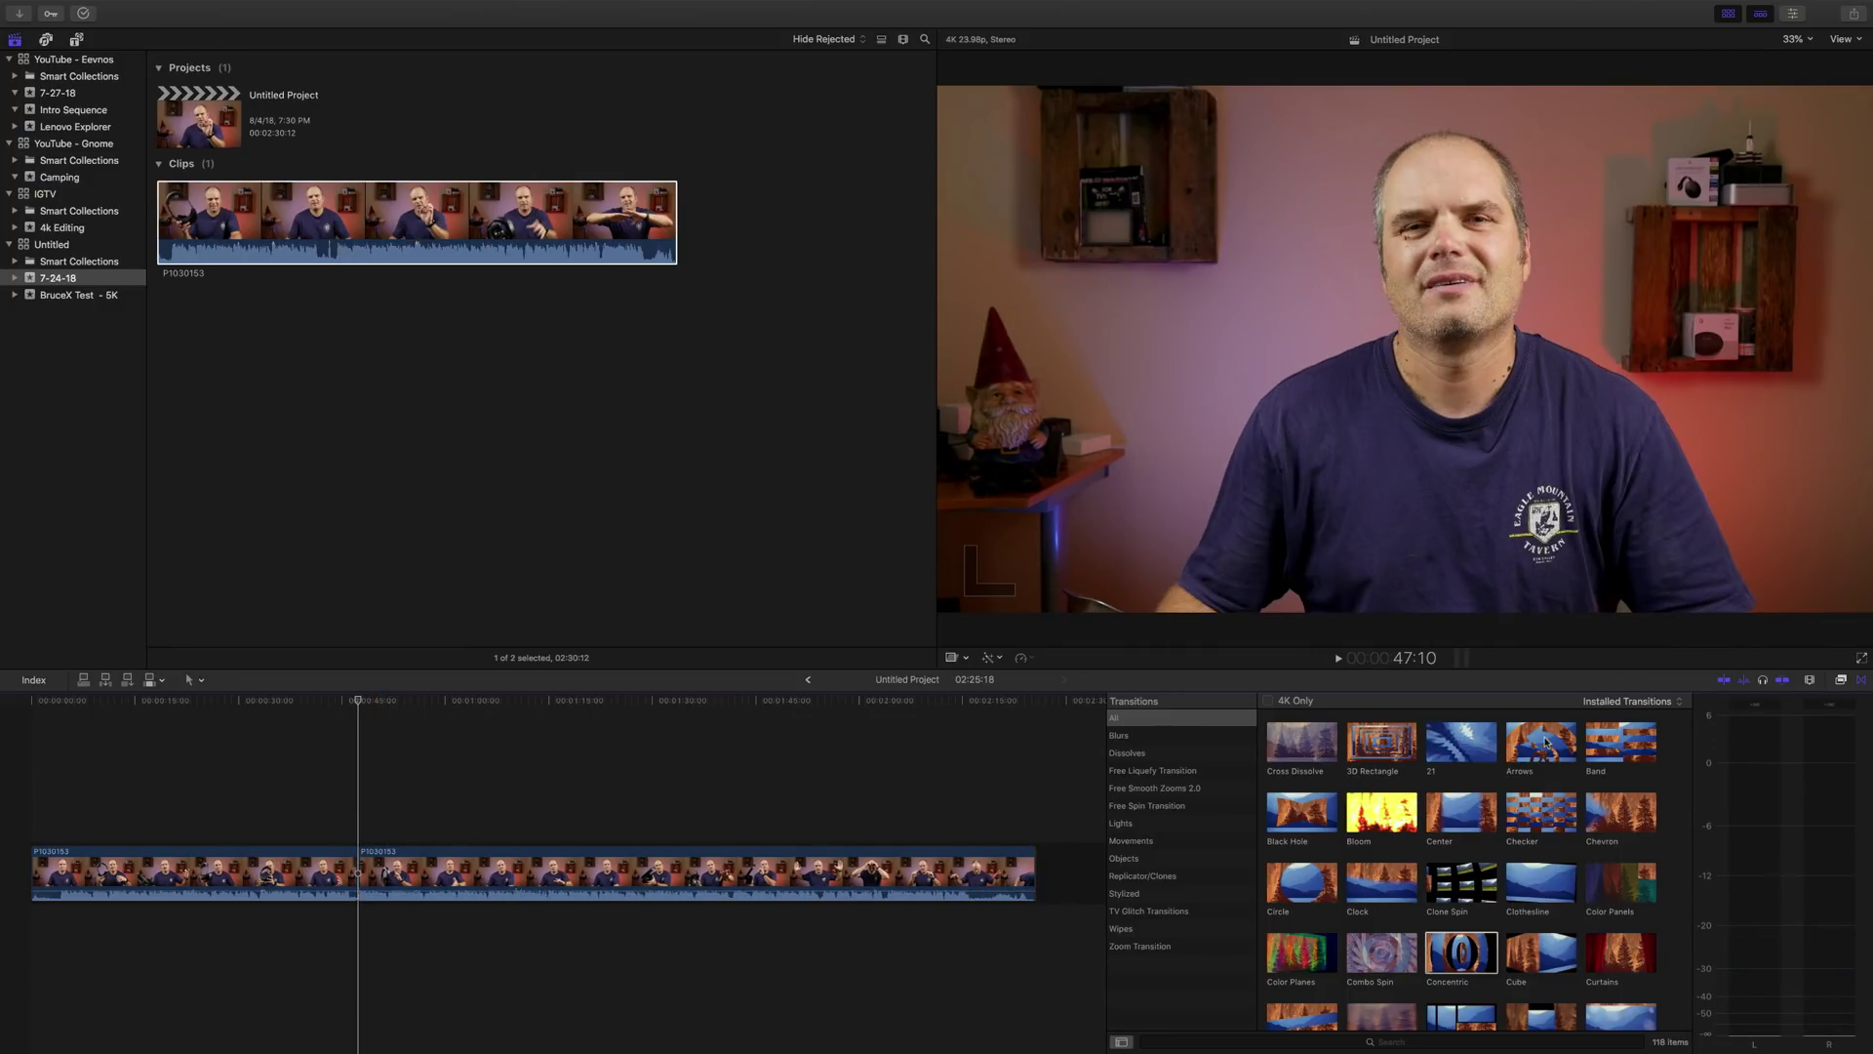
Step: Add a 3D Rectangle transition at the cut, preview it, and select the middle clip
{"action": "left_click_drag", "start_coordinate": [1382, 745], "coordinate": [358, 871]}
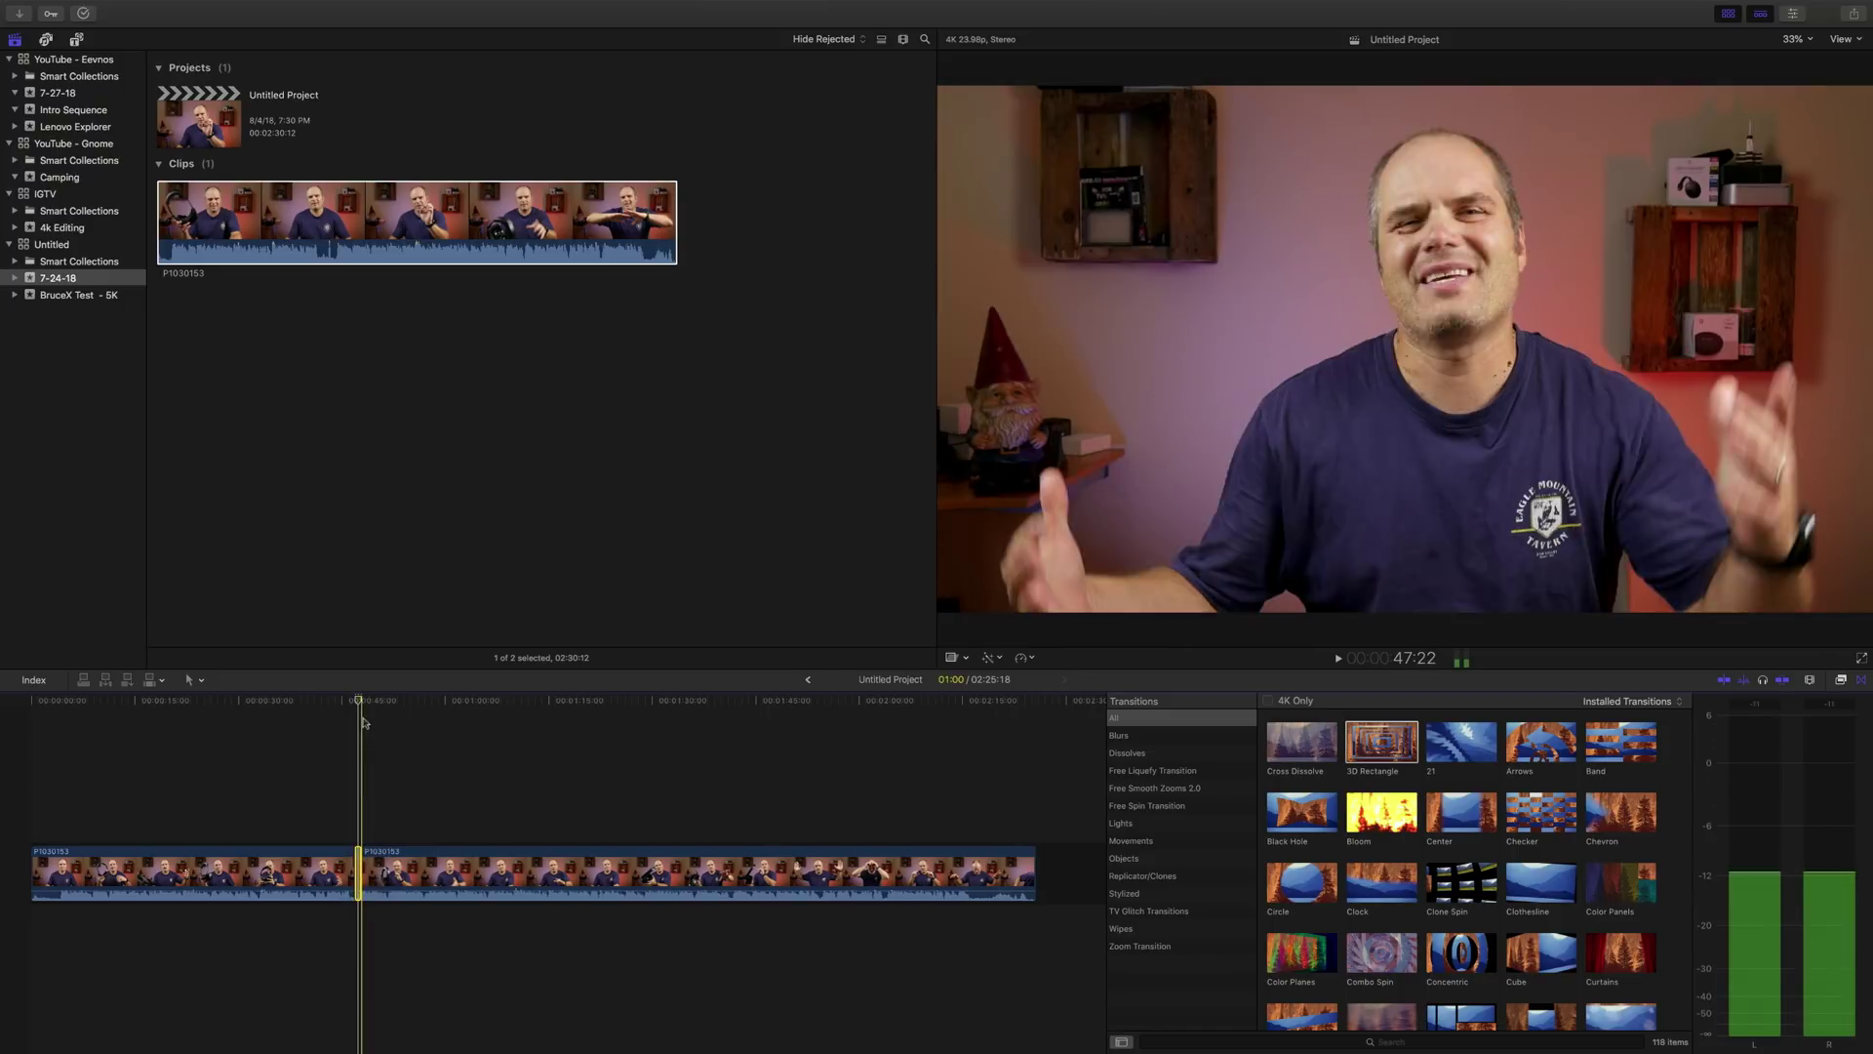
{"action": "key", "text": "space"}
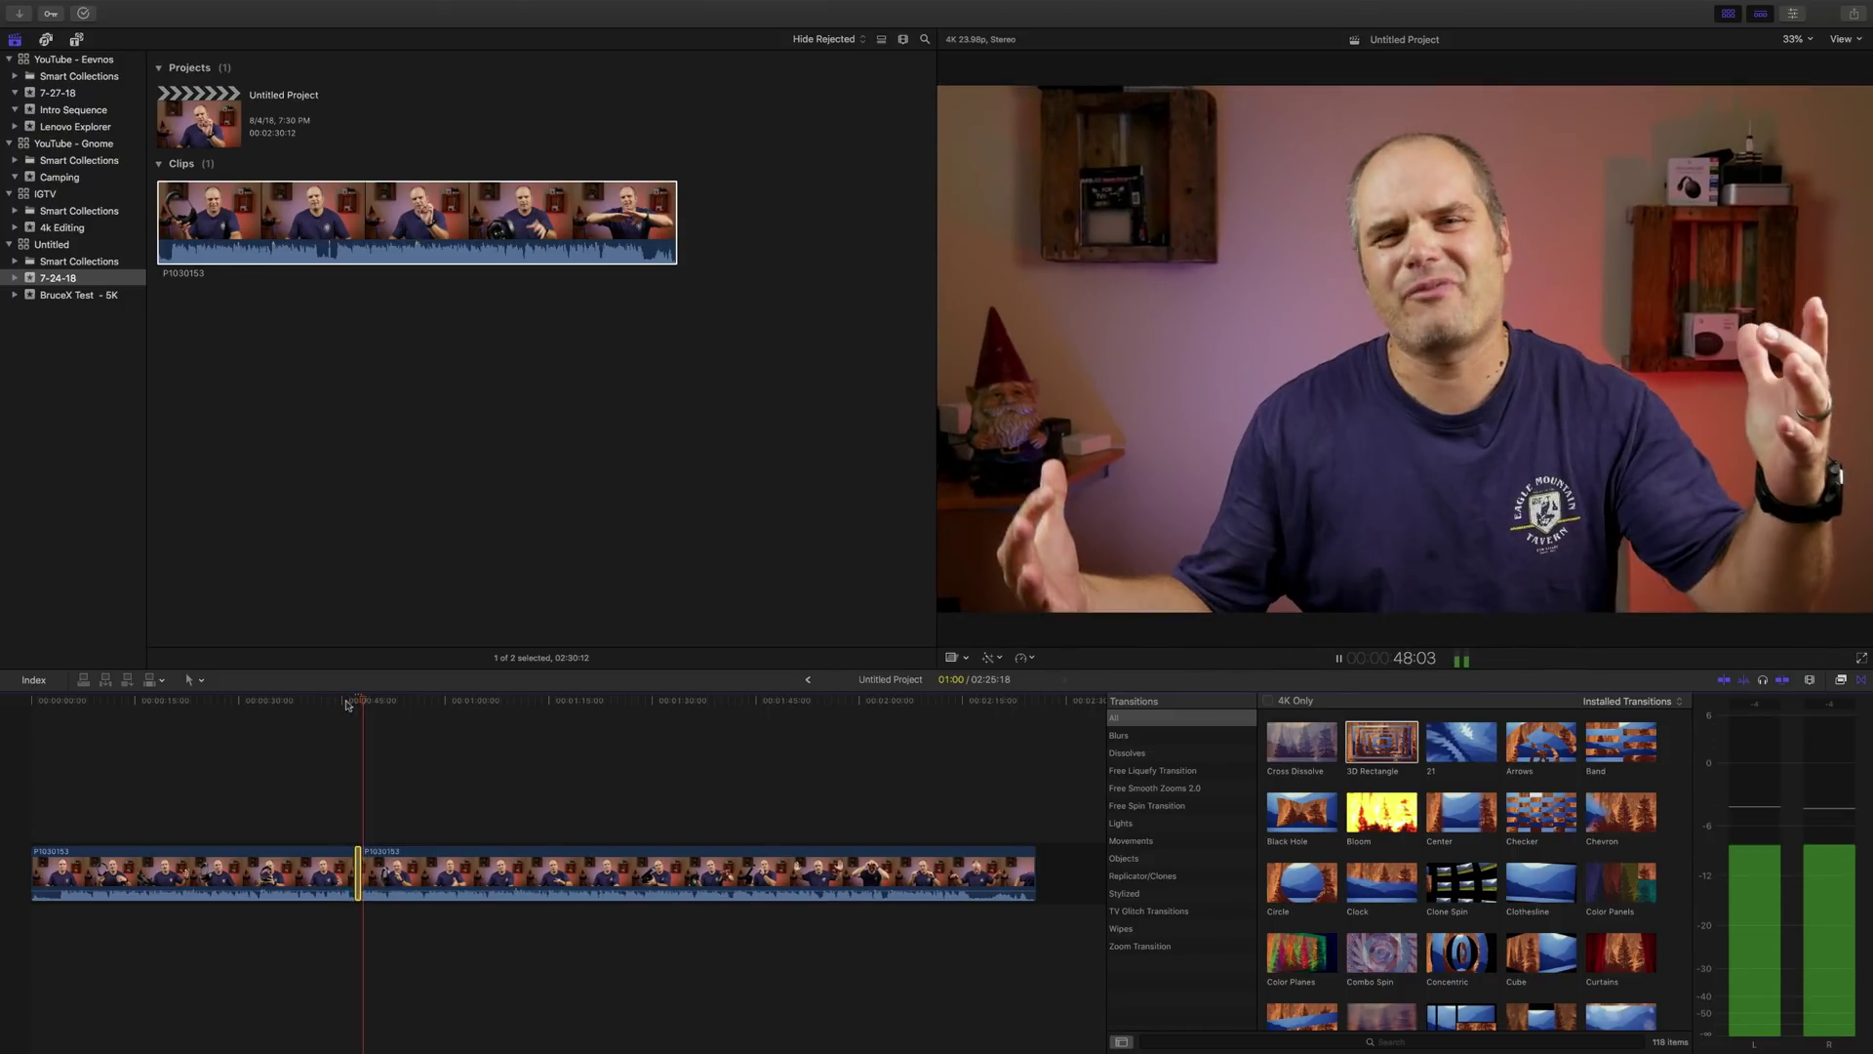
{"action": "key", "text": "space"}
{"action": "left_click", "coordinate": [601, 800]}
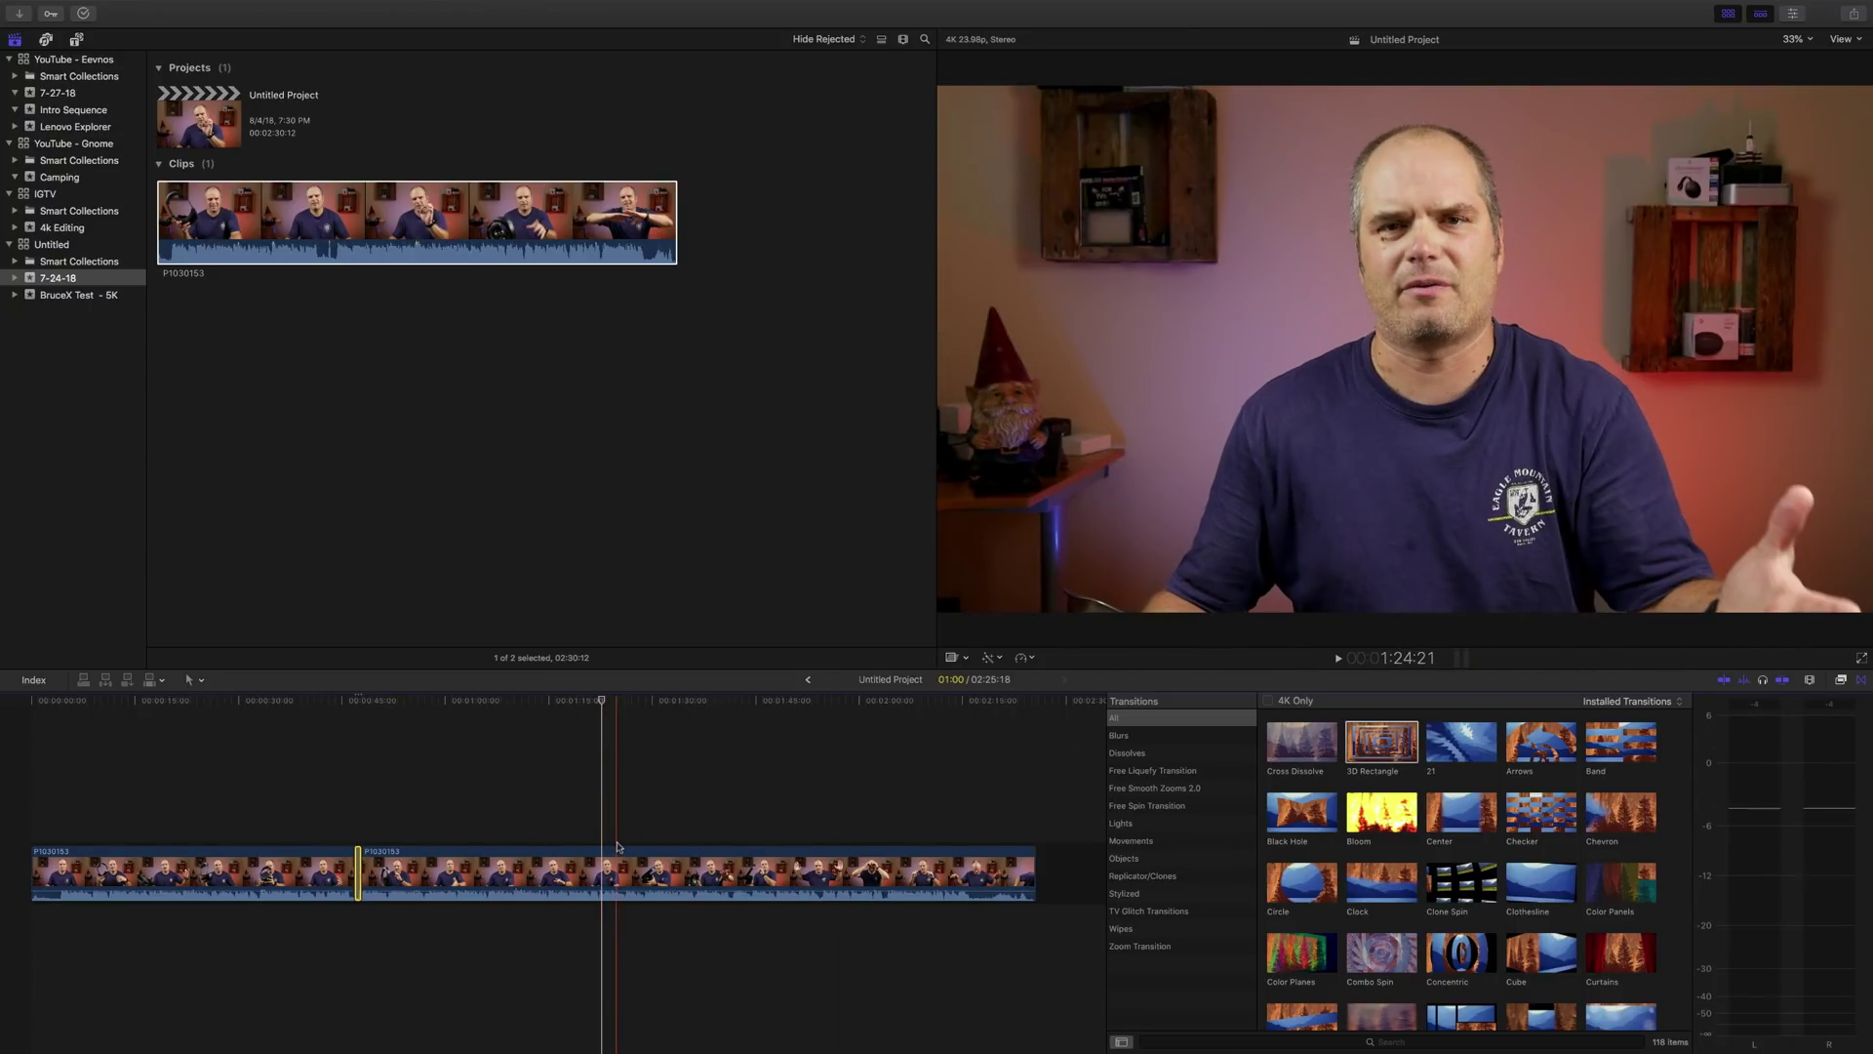
{"action": "left_click", "coordinate": [613, 859]}
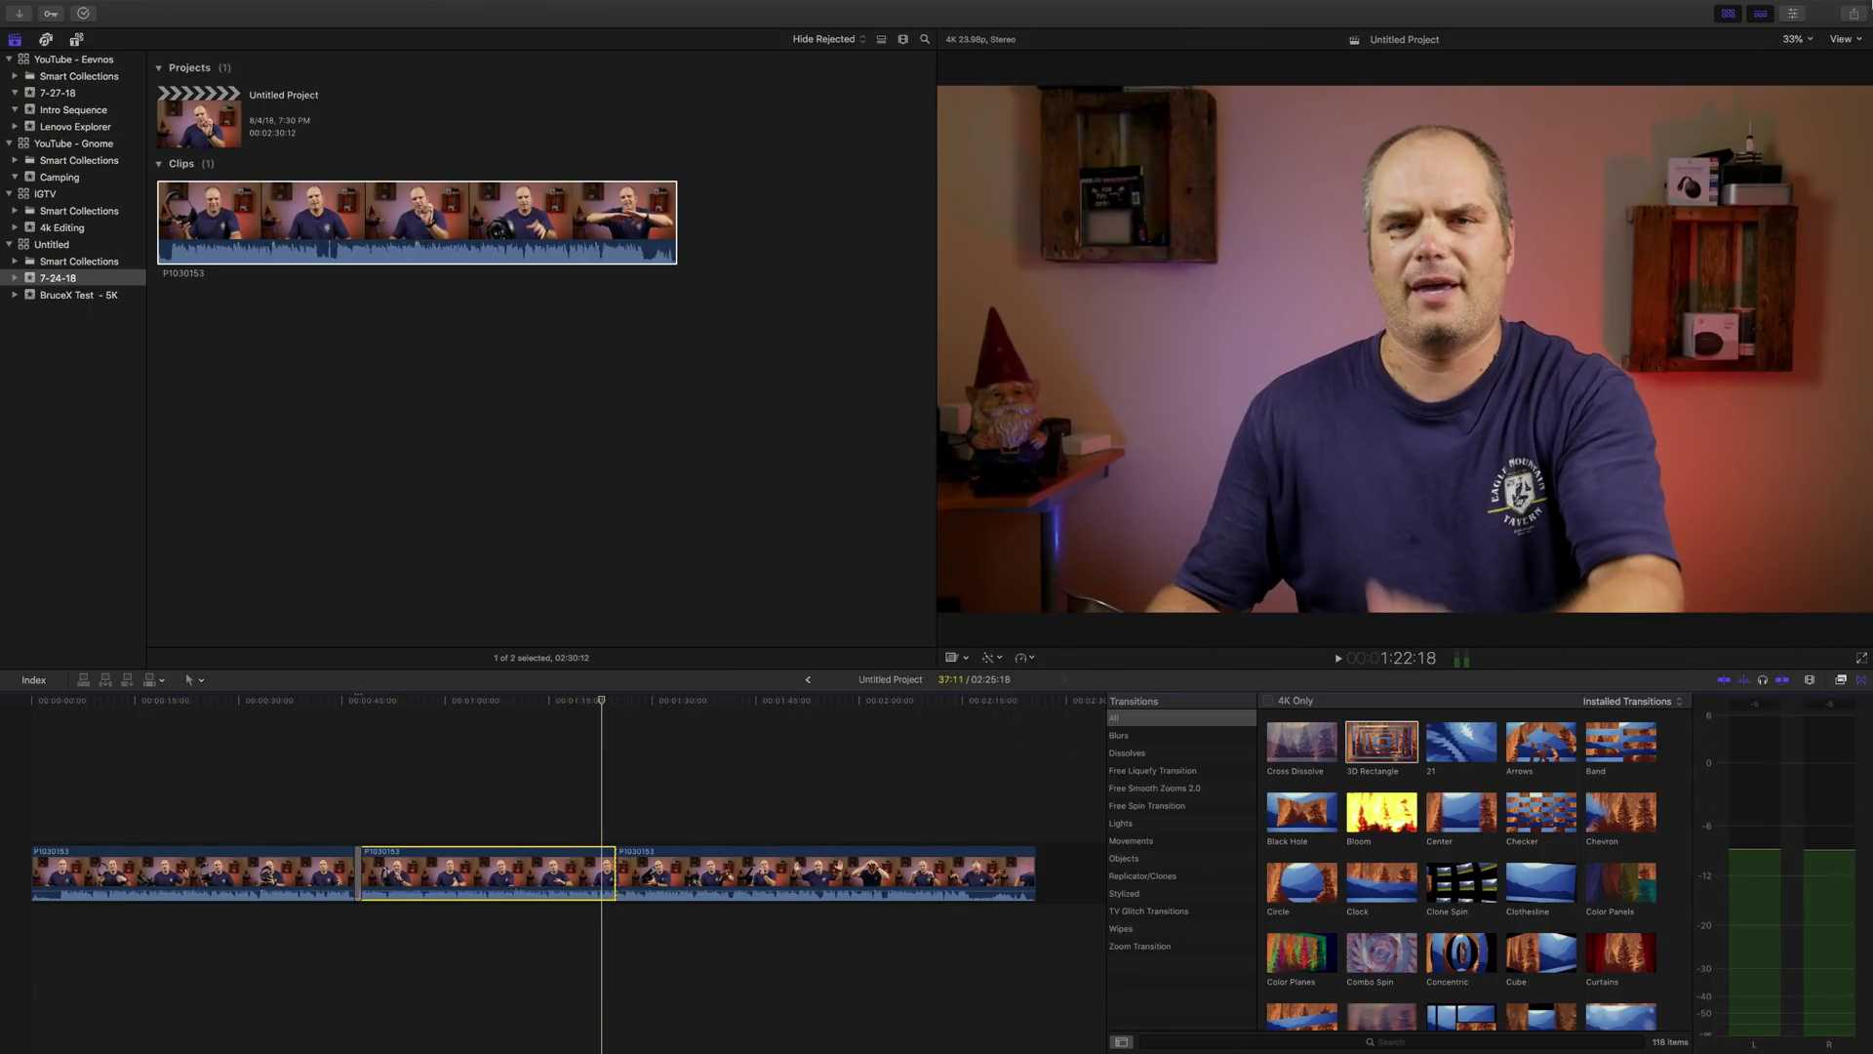
{"action": "key", "text": "super+4"}
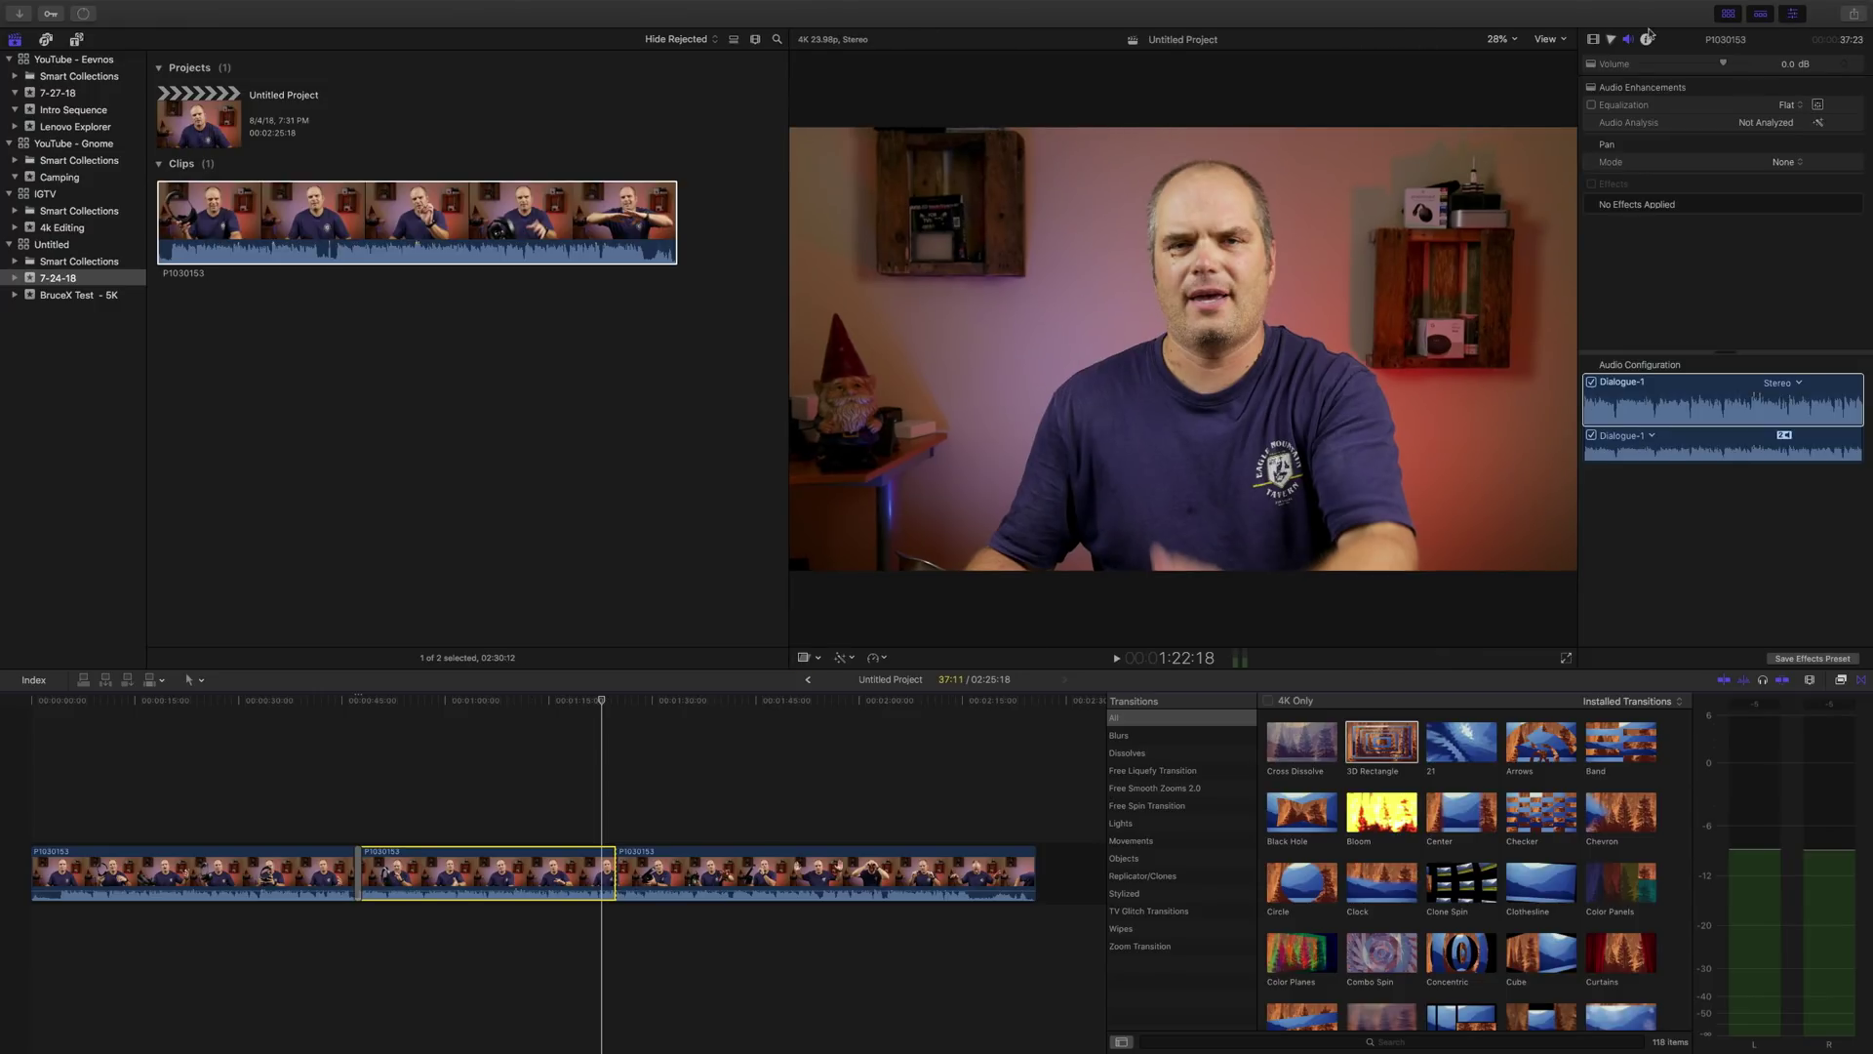
Step: Drag the Master puck down in the Color inspector's Exposure tab to darken the middle clip
{"action": "left_click", "coordinate": [1612, 41]}
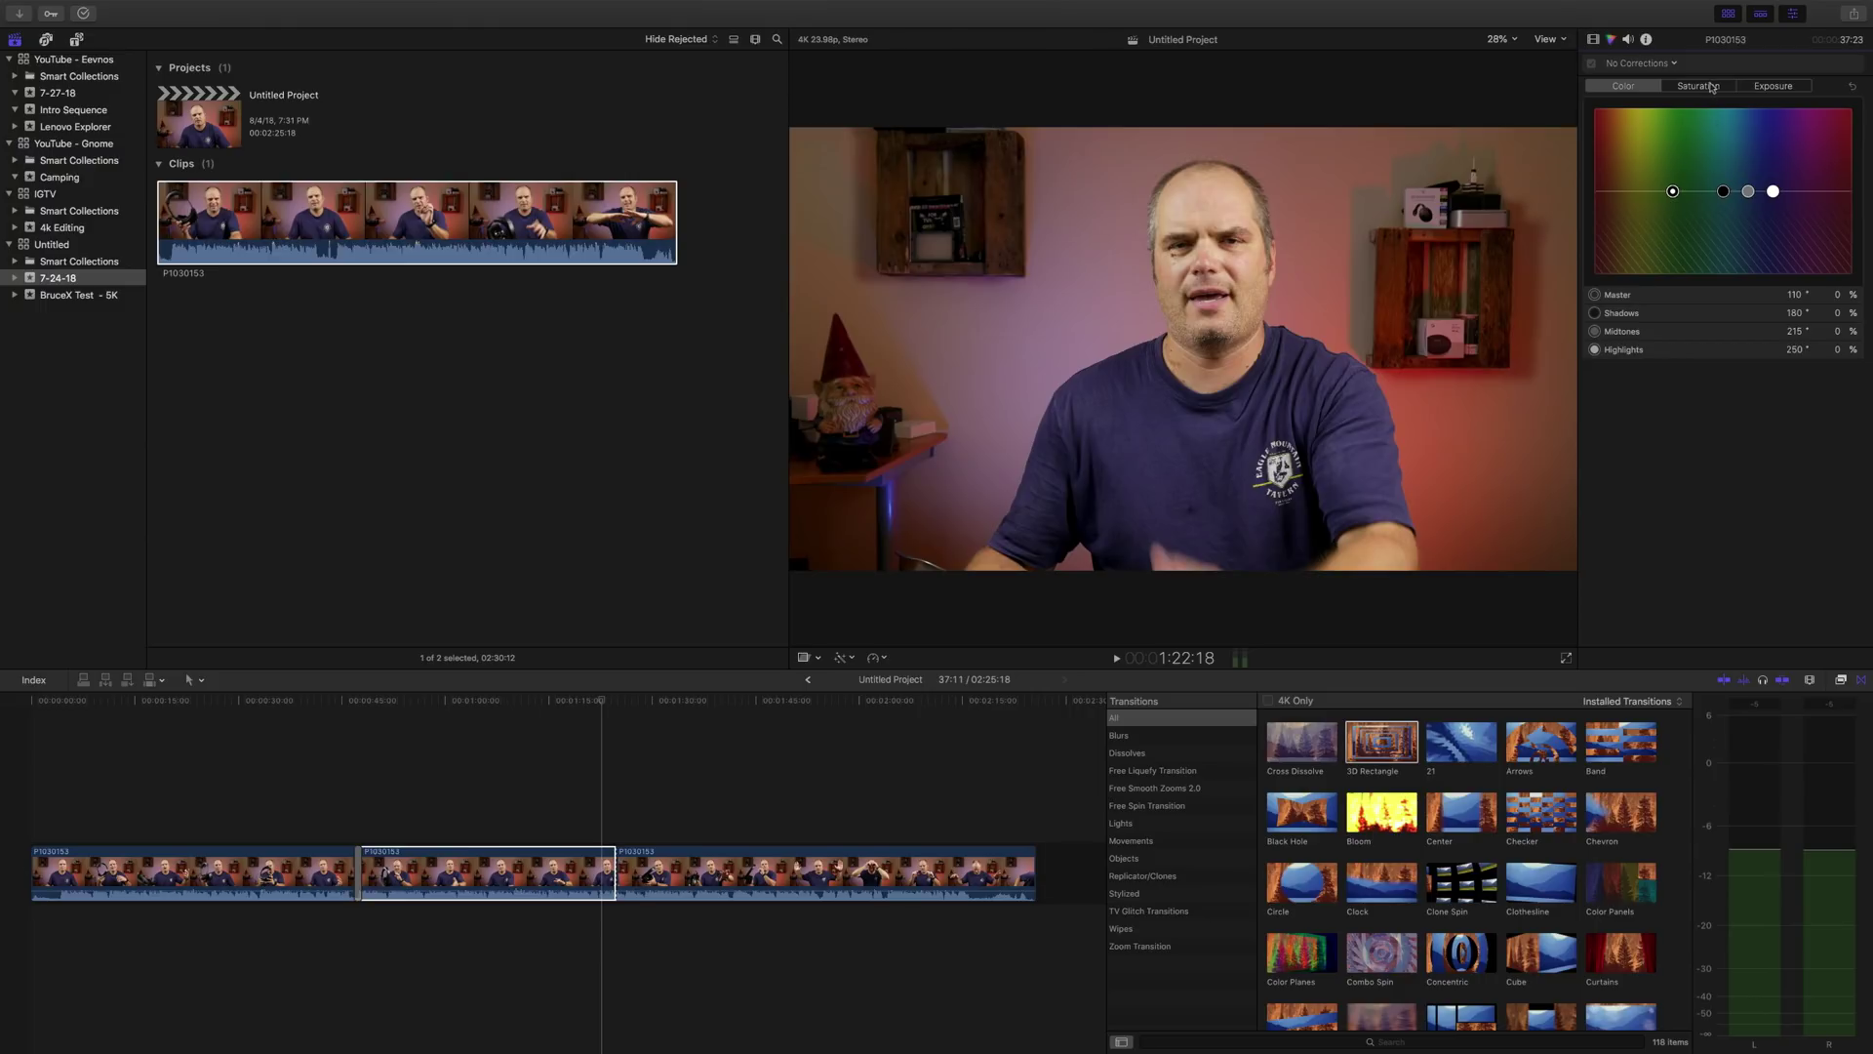
{"action": "left_click", "coordinate": [1776, 85]}
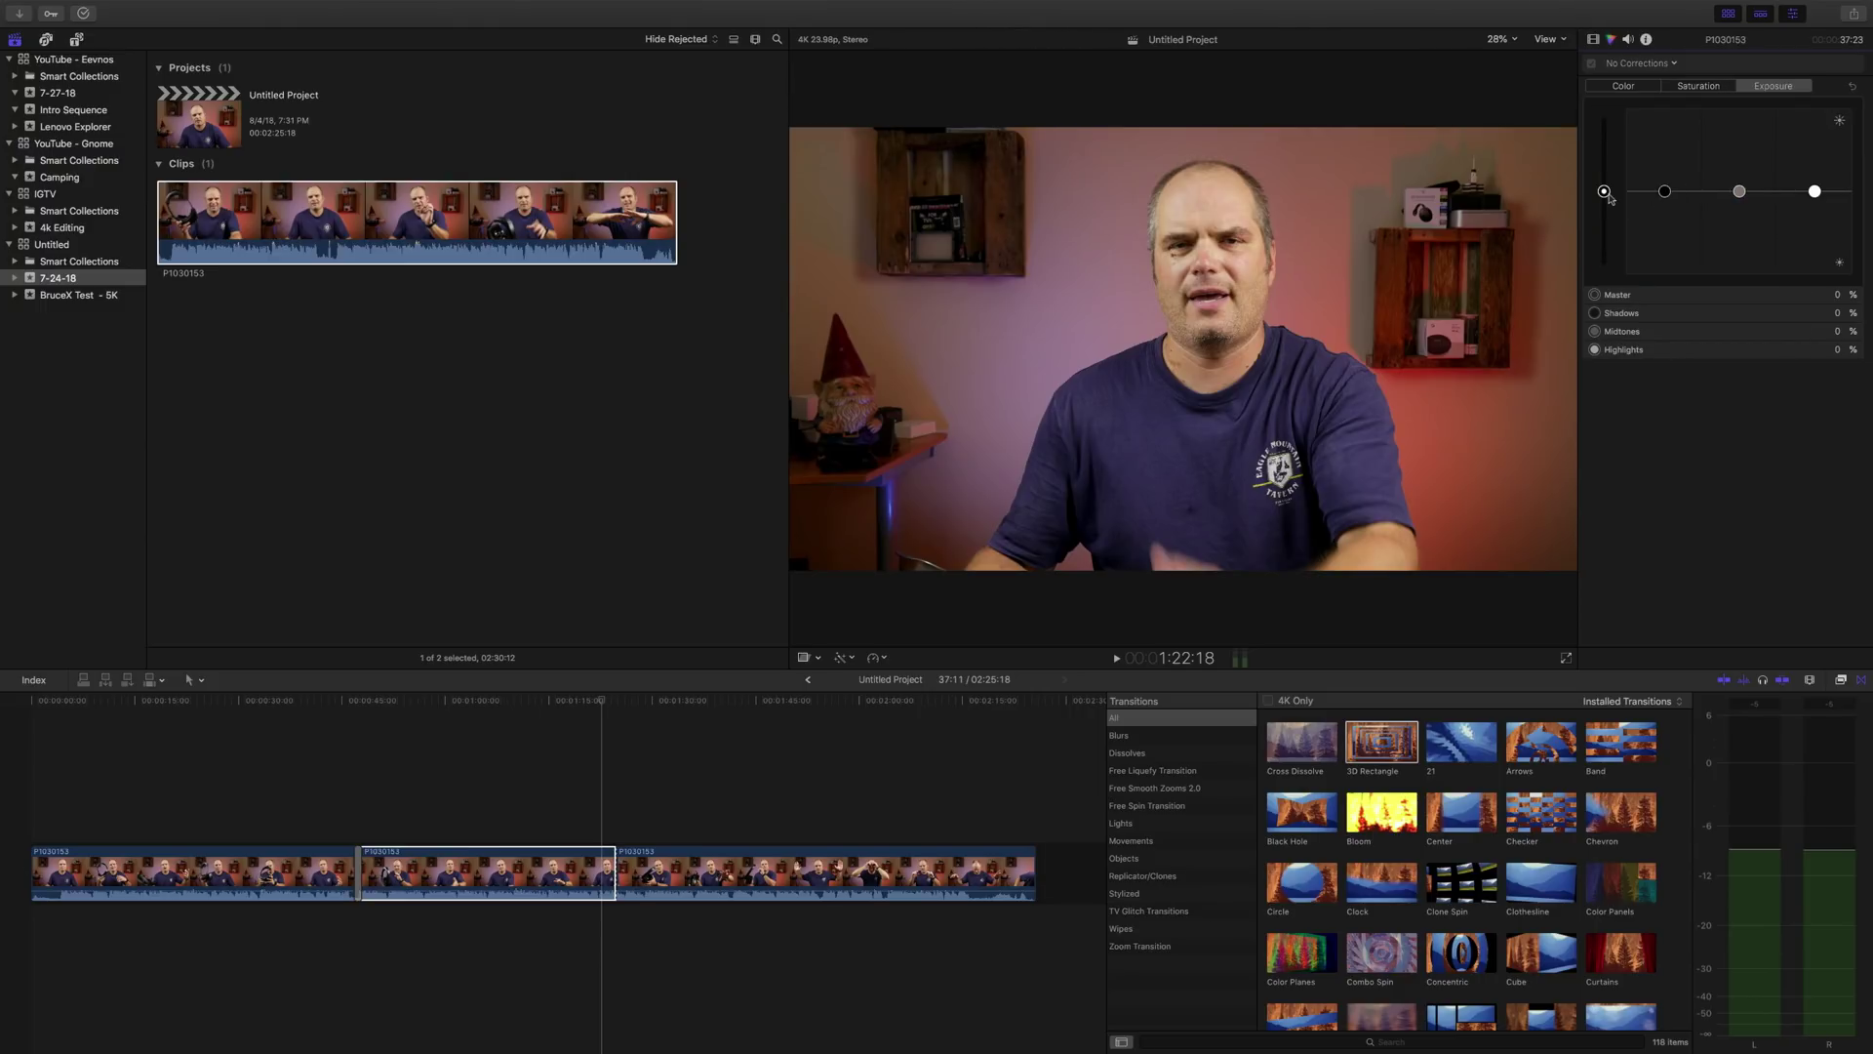
{"action": "mouse_move", "coordinate": [1609, 198]}
{"action": "left_mouse_down"}
{"action": "mouse_move", "coordinate": [1605, 181]}
{"action": "mouse_move", "coordinate": [1606, 209]}
{"action": "left_mouse_up"}
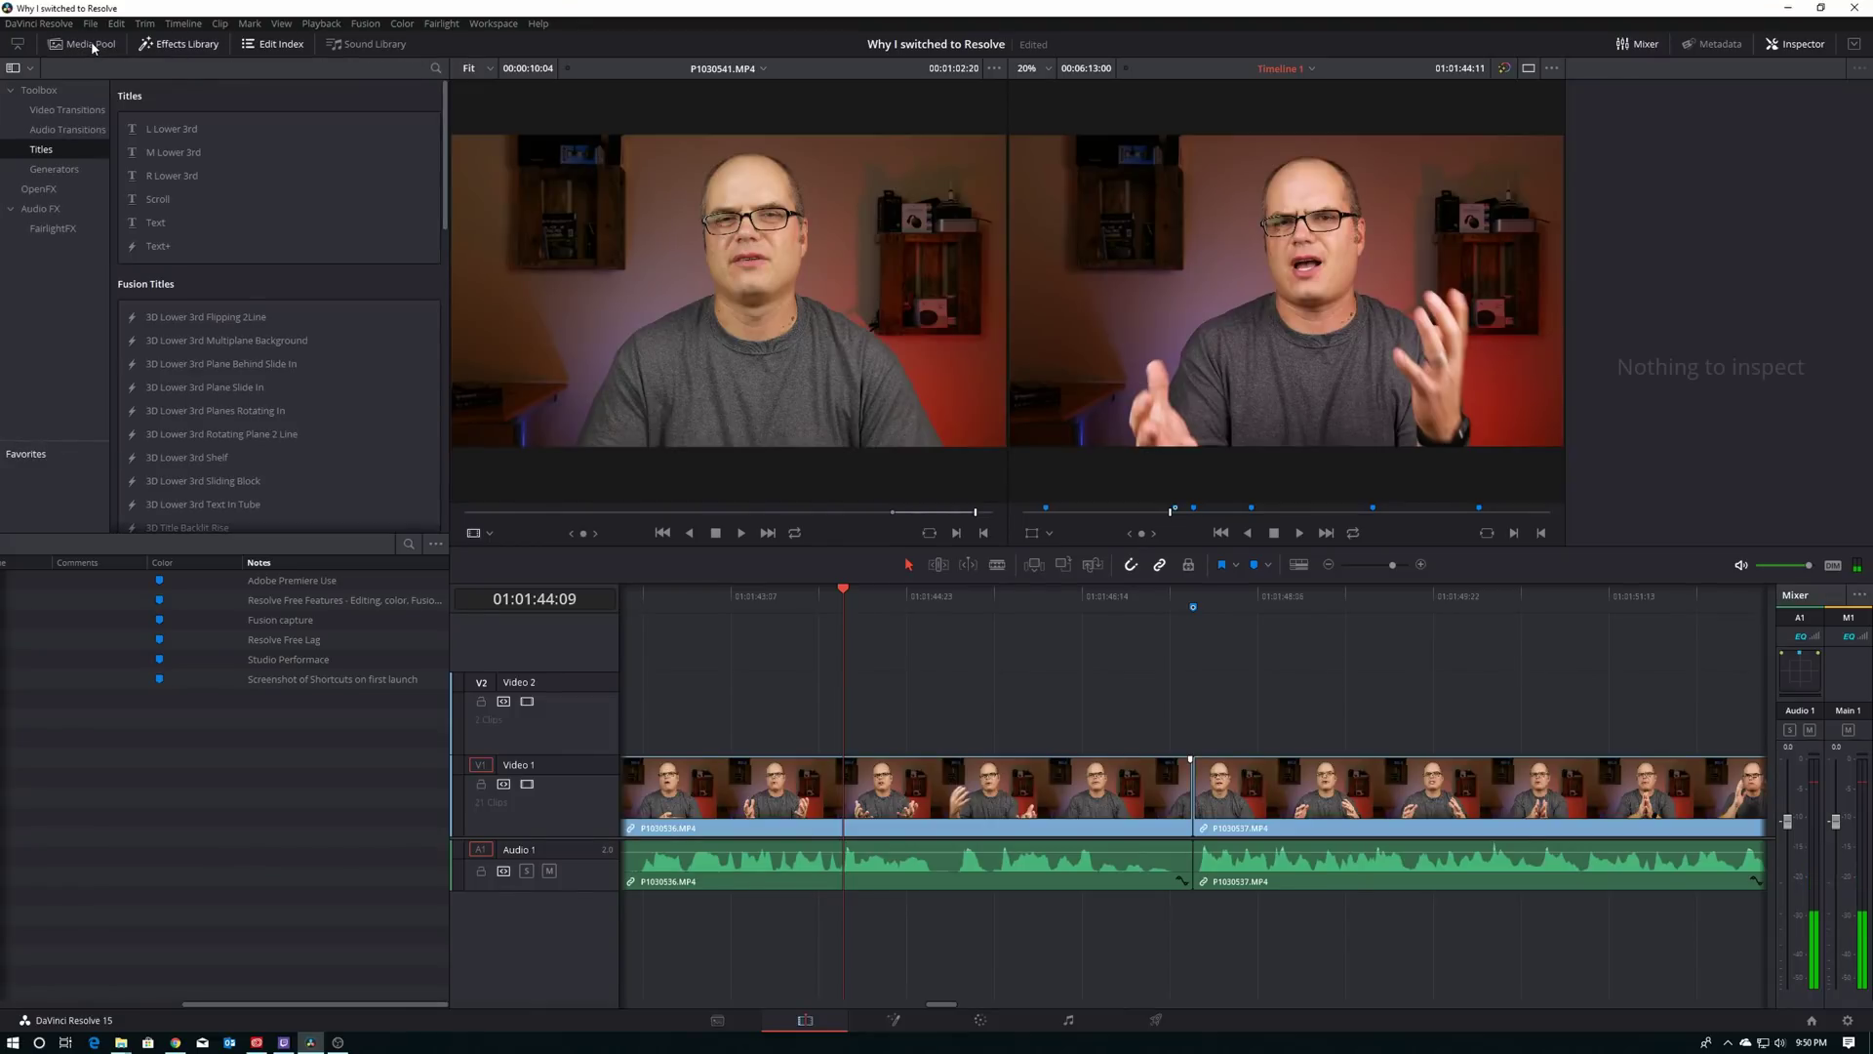
Step: Browse the Color page's Qualifier, Window, Tracker, Blur, Key and Sizing palettes, then open Fusion
{"action": "left_click", "coordinate": [91, 45]}
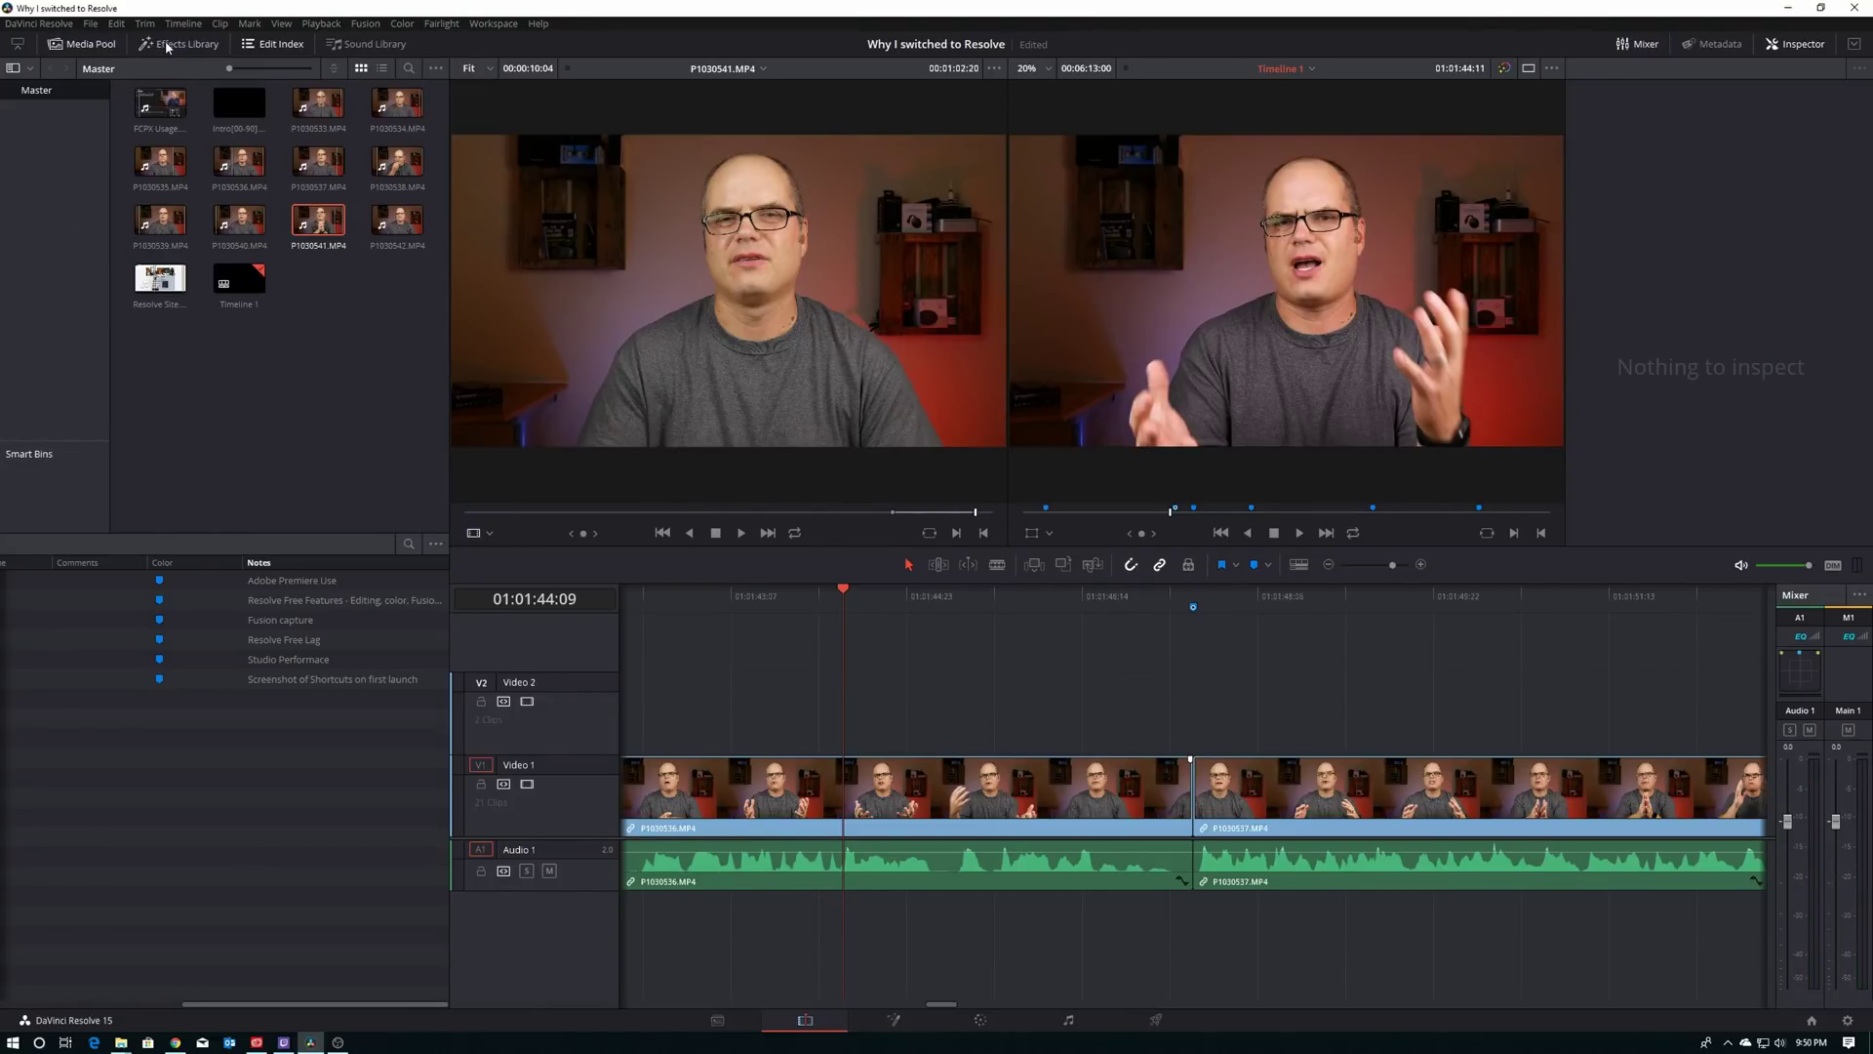
{"action": "left_click", "coordinate": [981, 1020]}
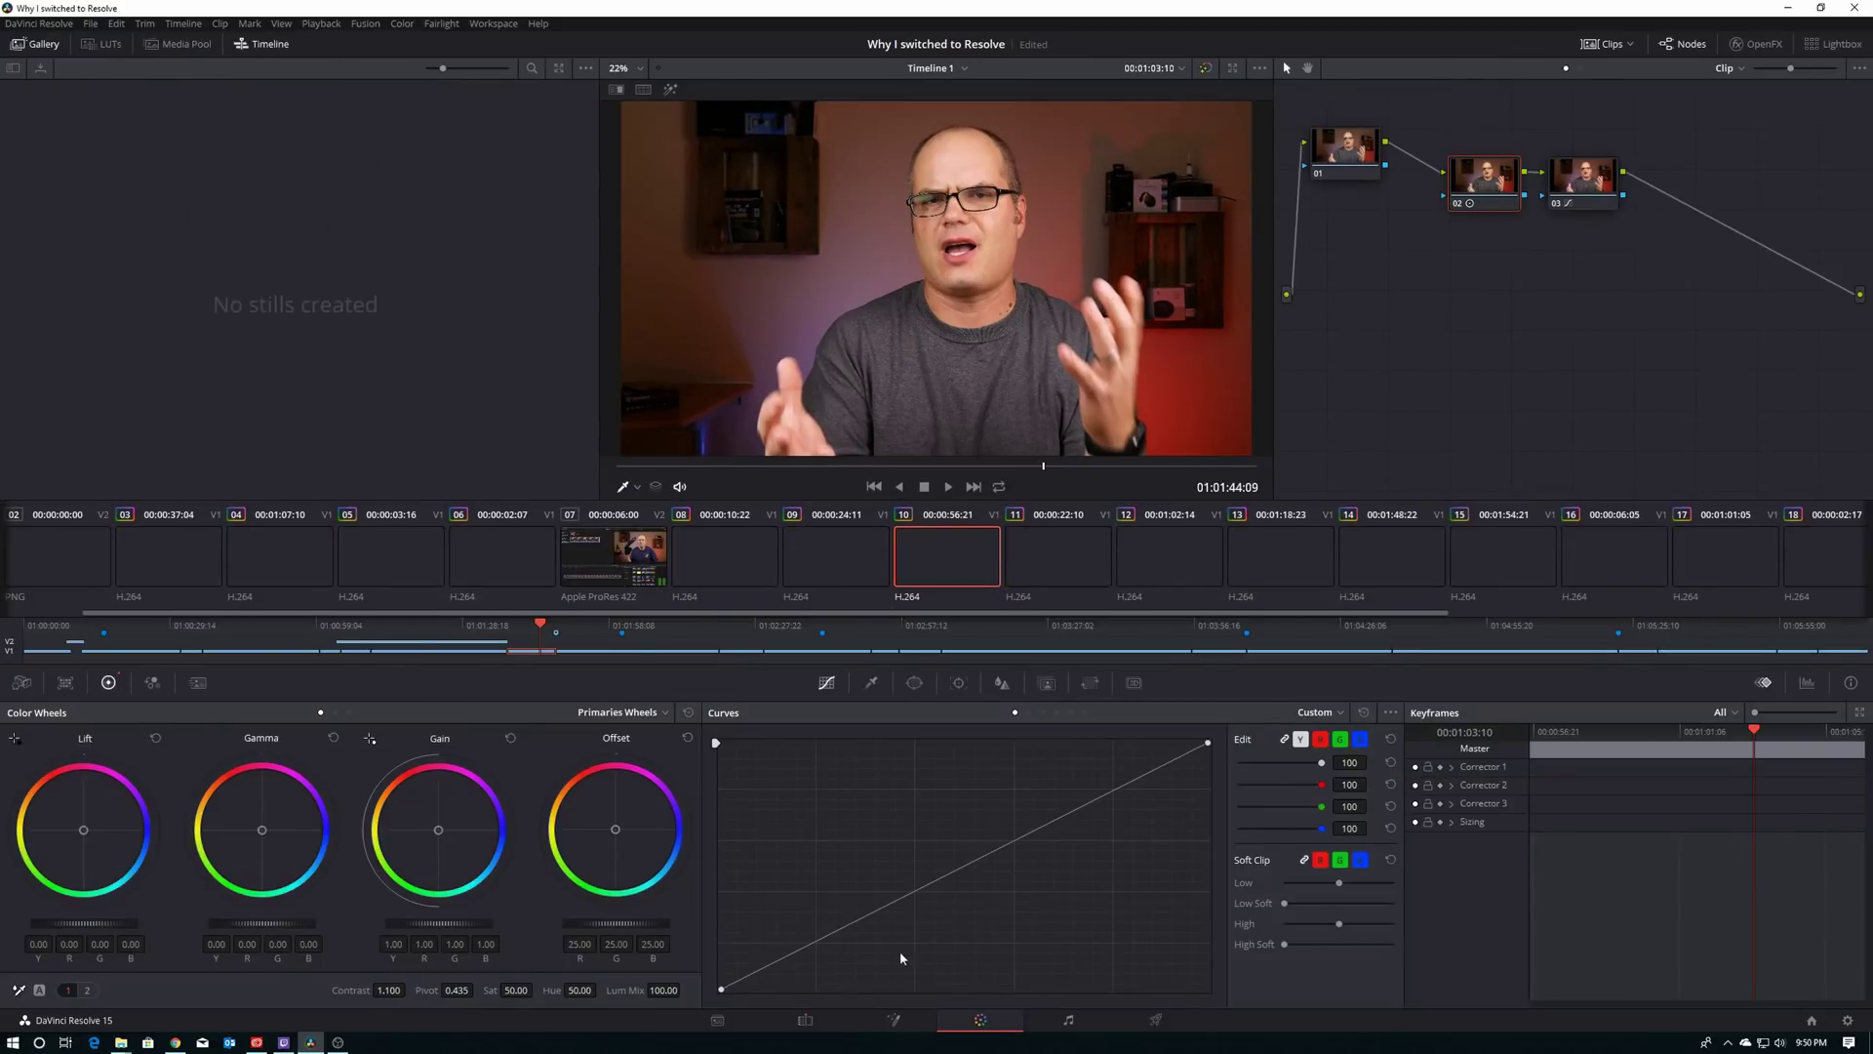
{"action": "left_click", "coordinate": [872, 683]}
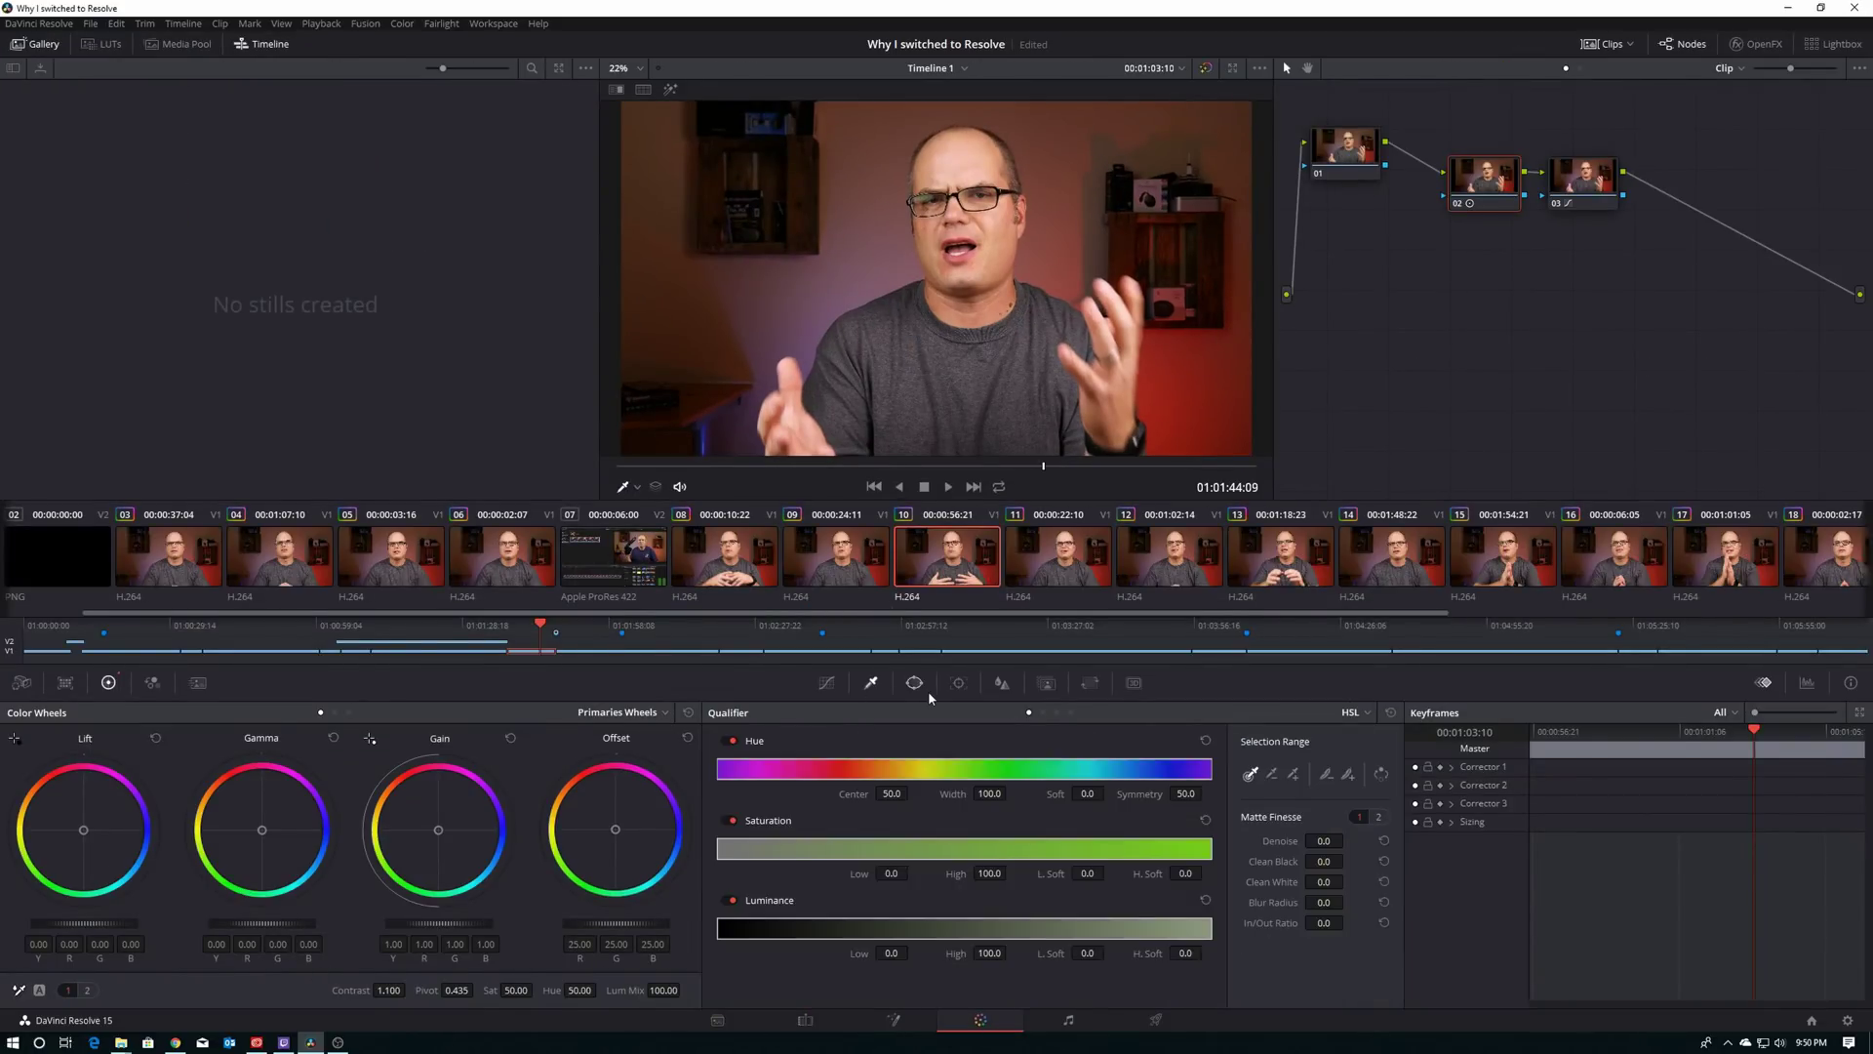
{"action": "left_click", "coordinate": [917, 684]}
{"action": "left_click", "coordinate": [959, 685]}
{"action": "left_click", "coordinate": [1003, 685]}
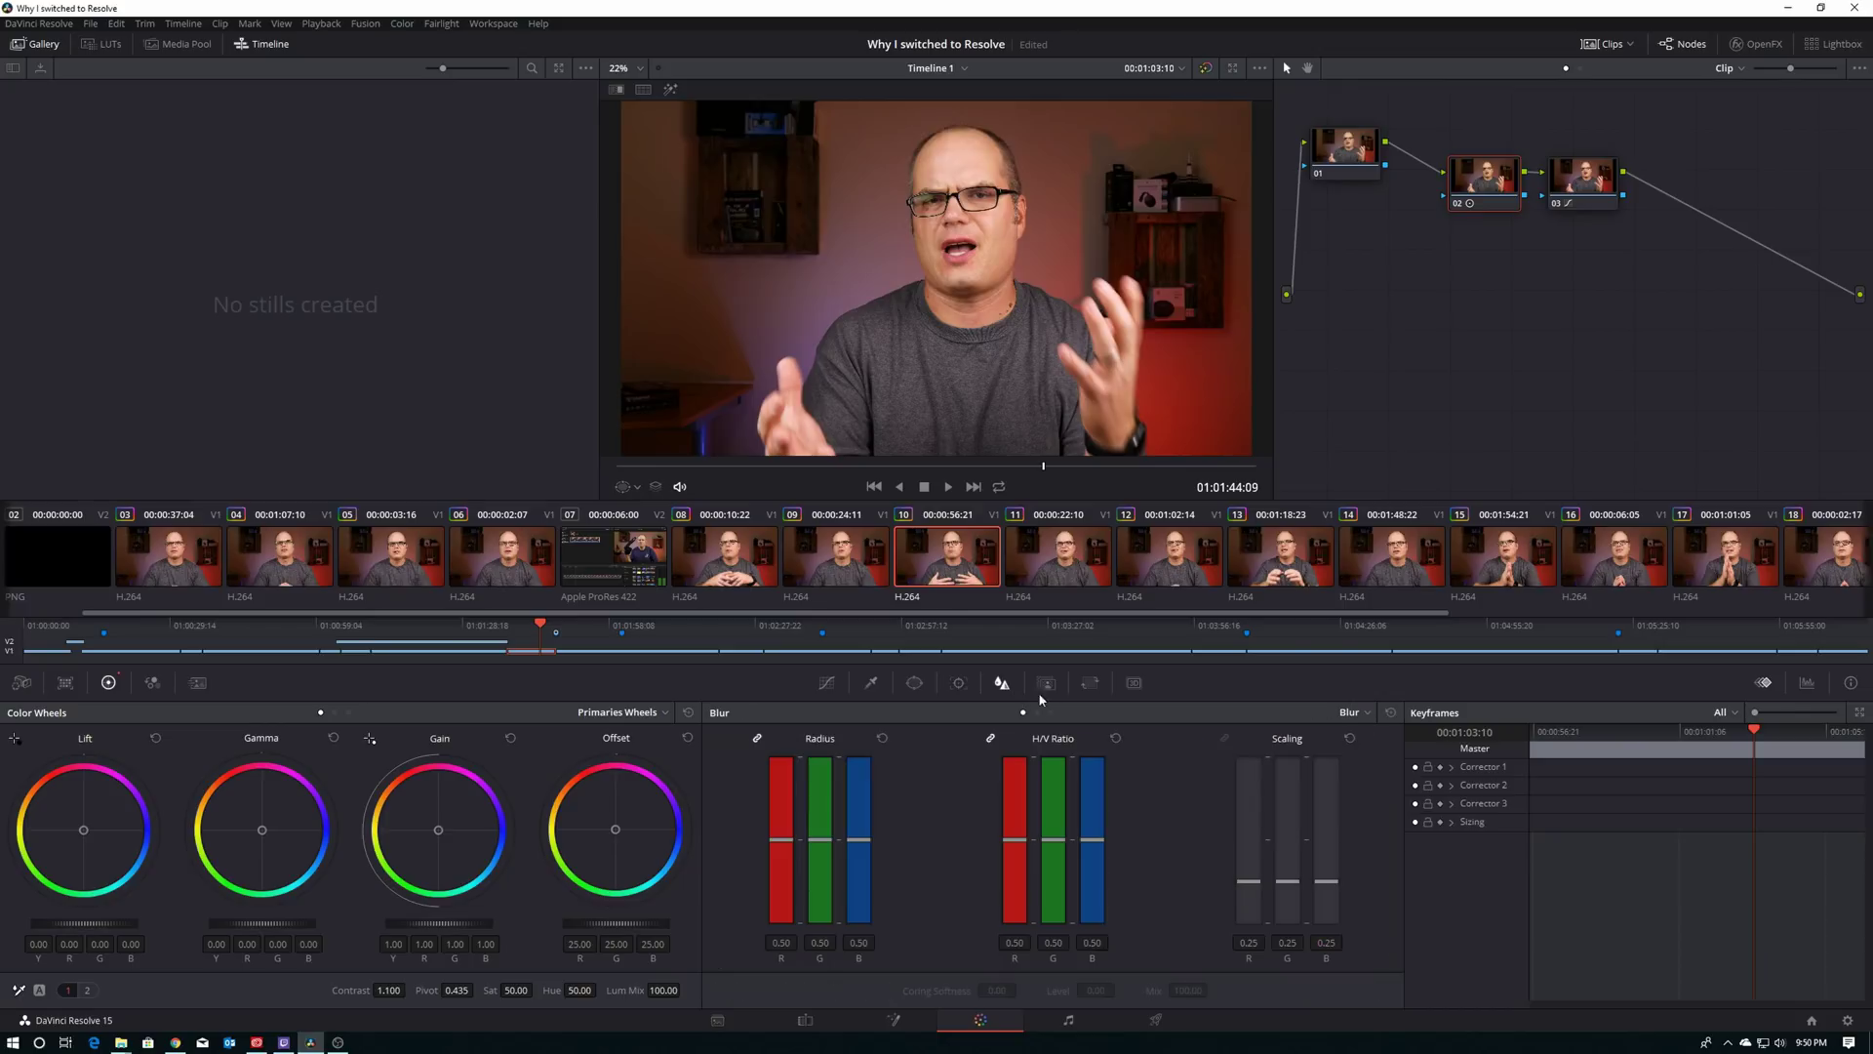
{"action": "left_click", "coordinate": [1048, 684]}
{"action": "left_click", "coordinate": [1092, 683]}
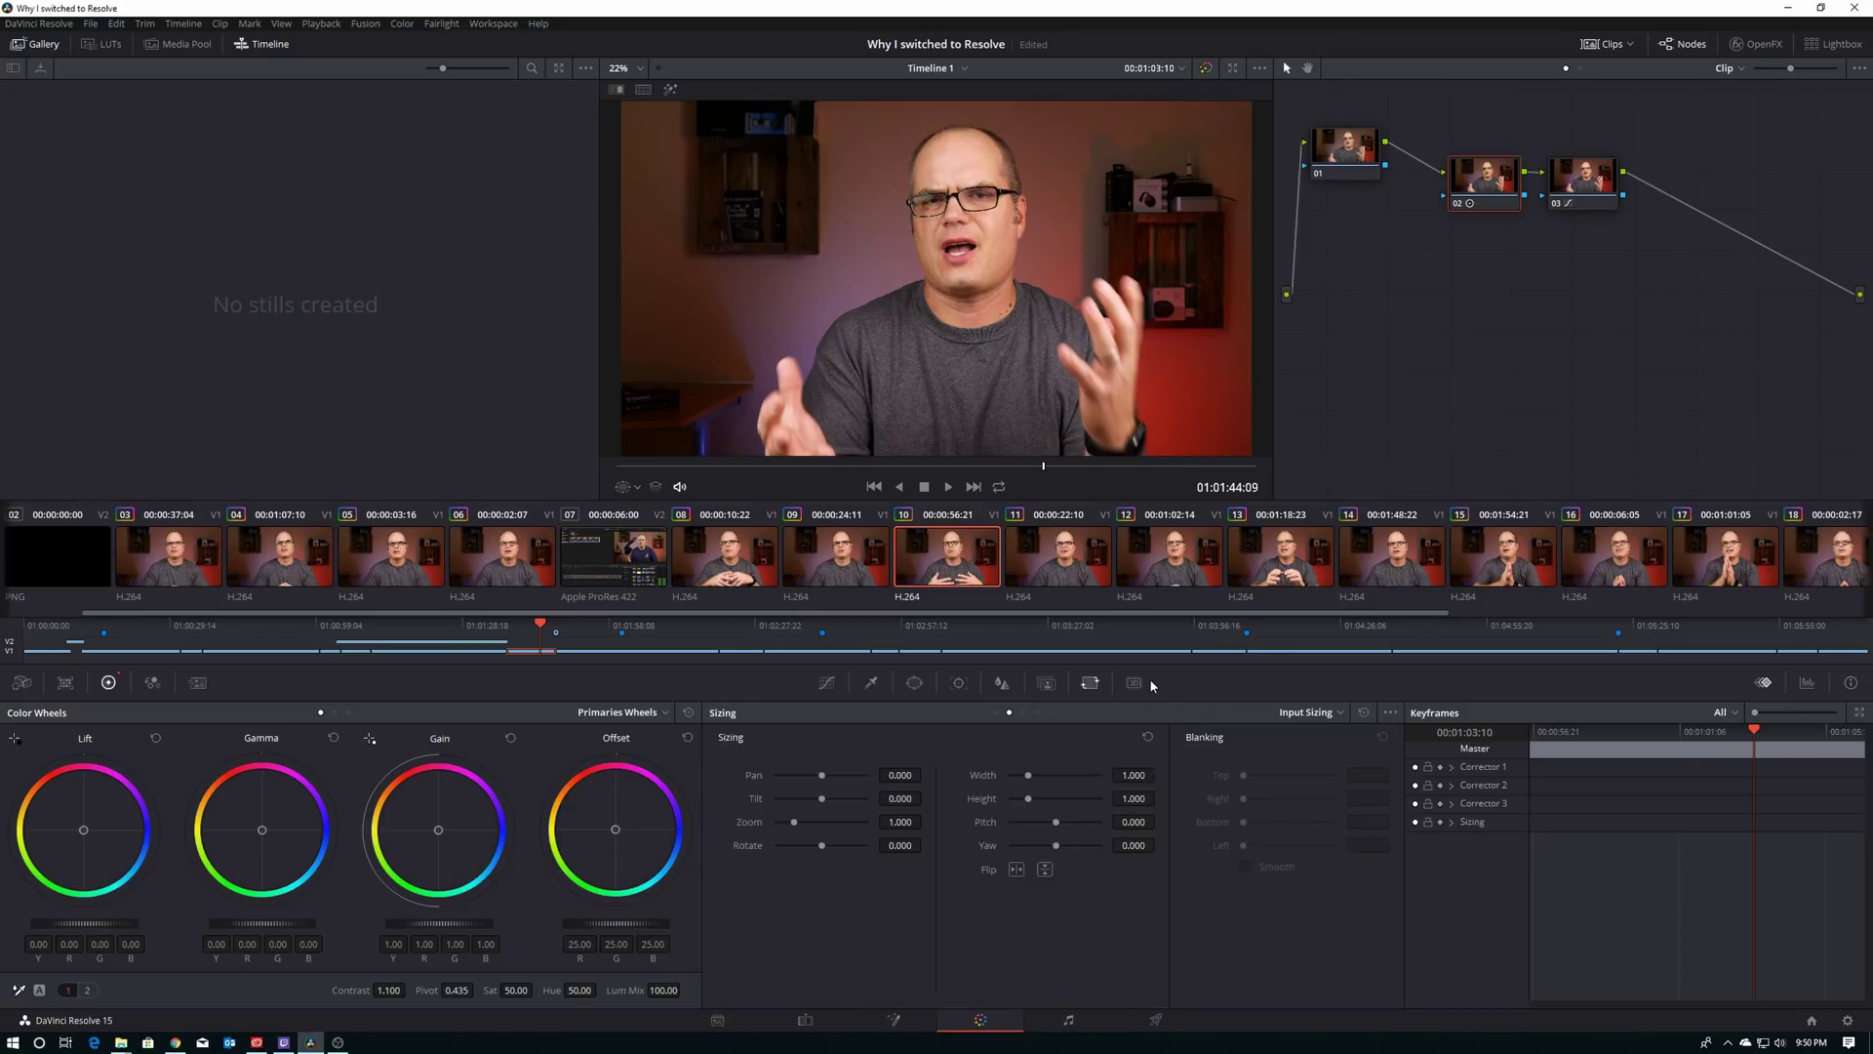
{"action": "key", "text": "shift+5"}
Step: Scroll through Fusion's Select Tool list, then move to the Fairlight audio page
{"action": "key", "text": "alt+space"}
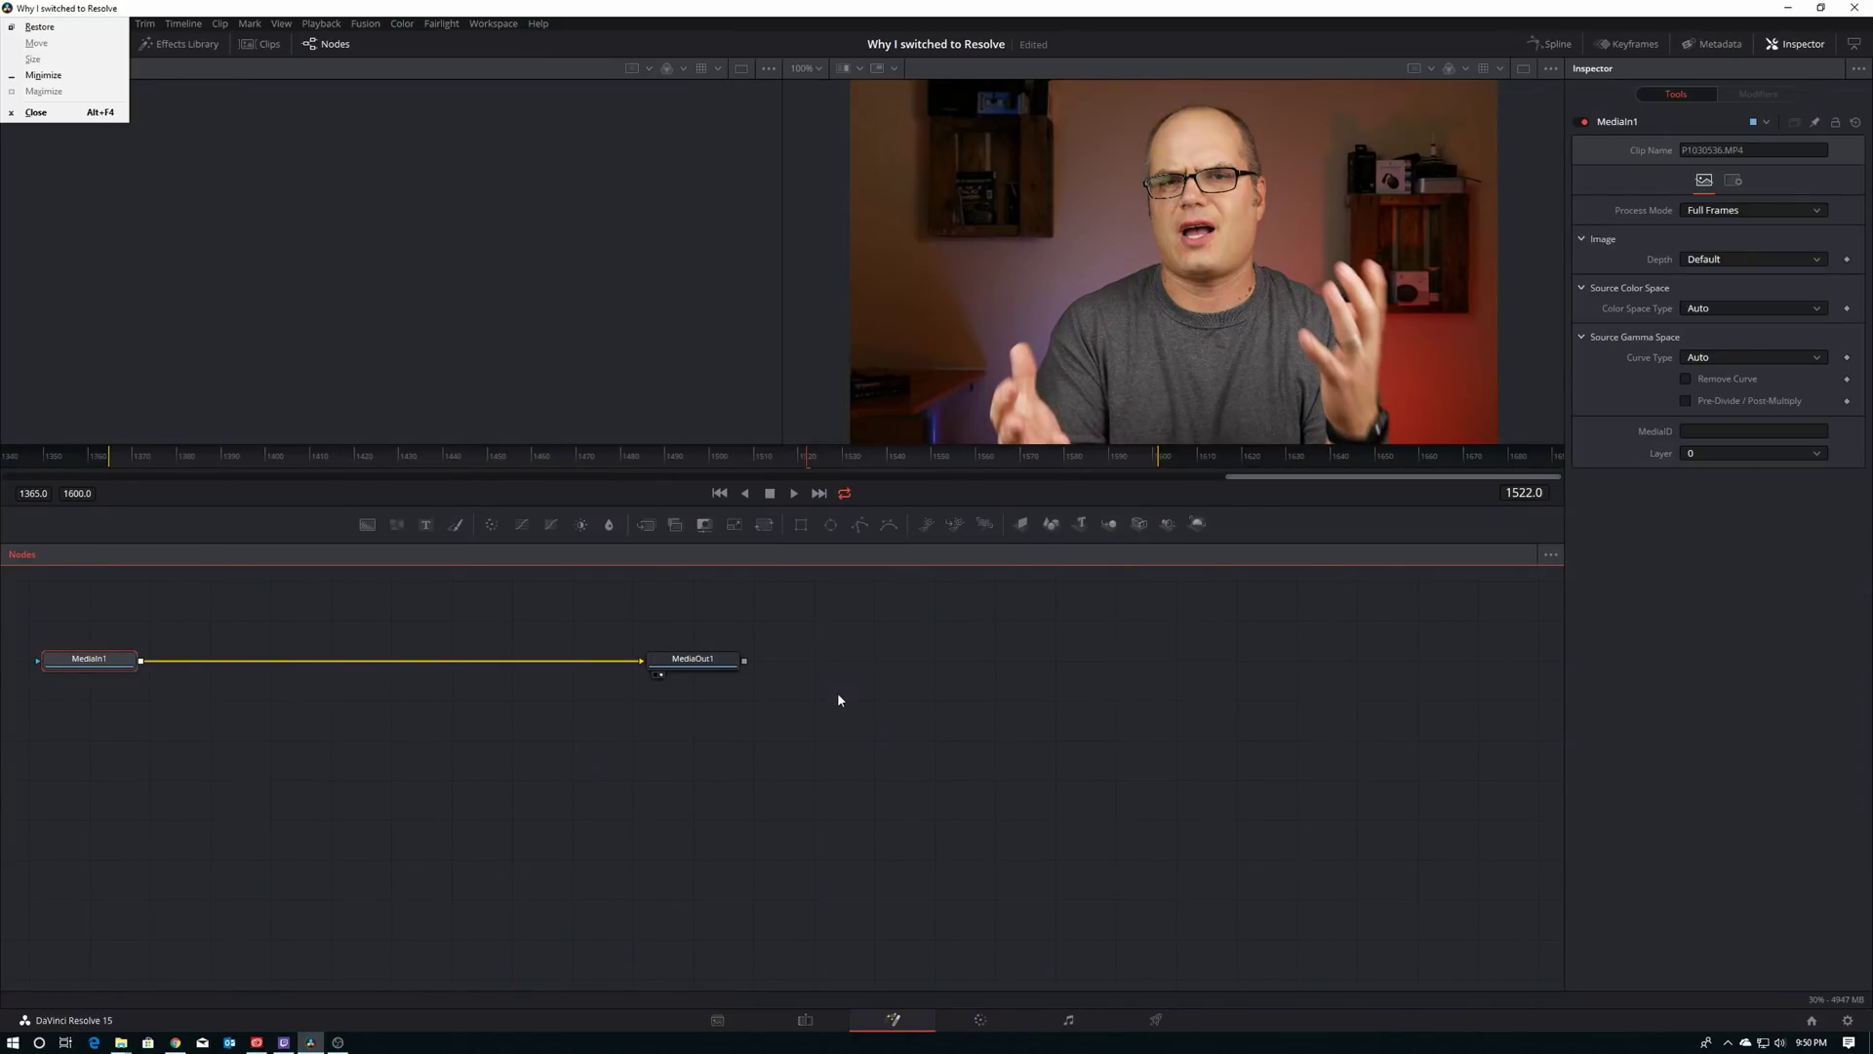
{"action": "key", "text": "Escape"}
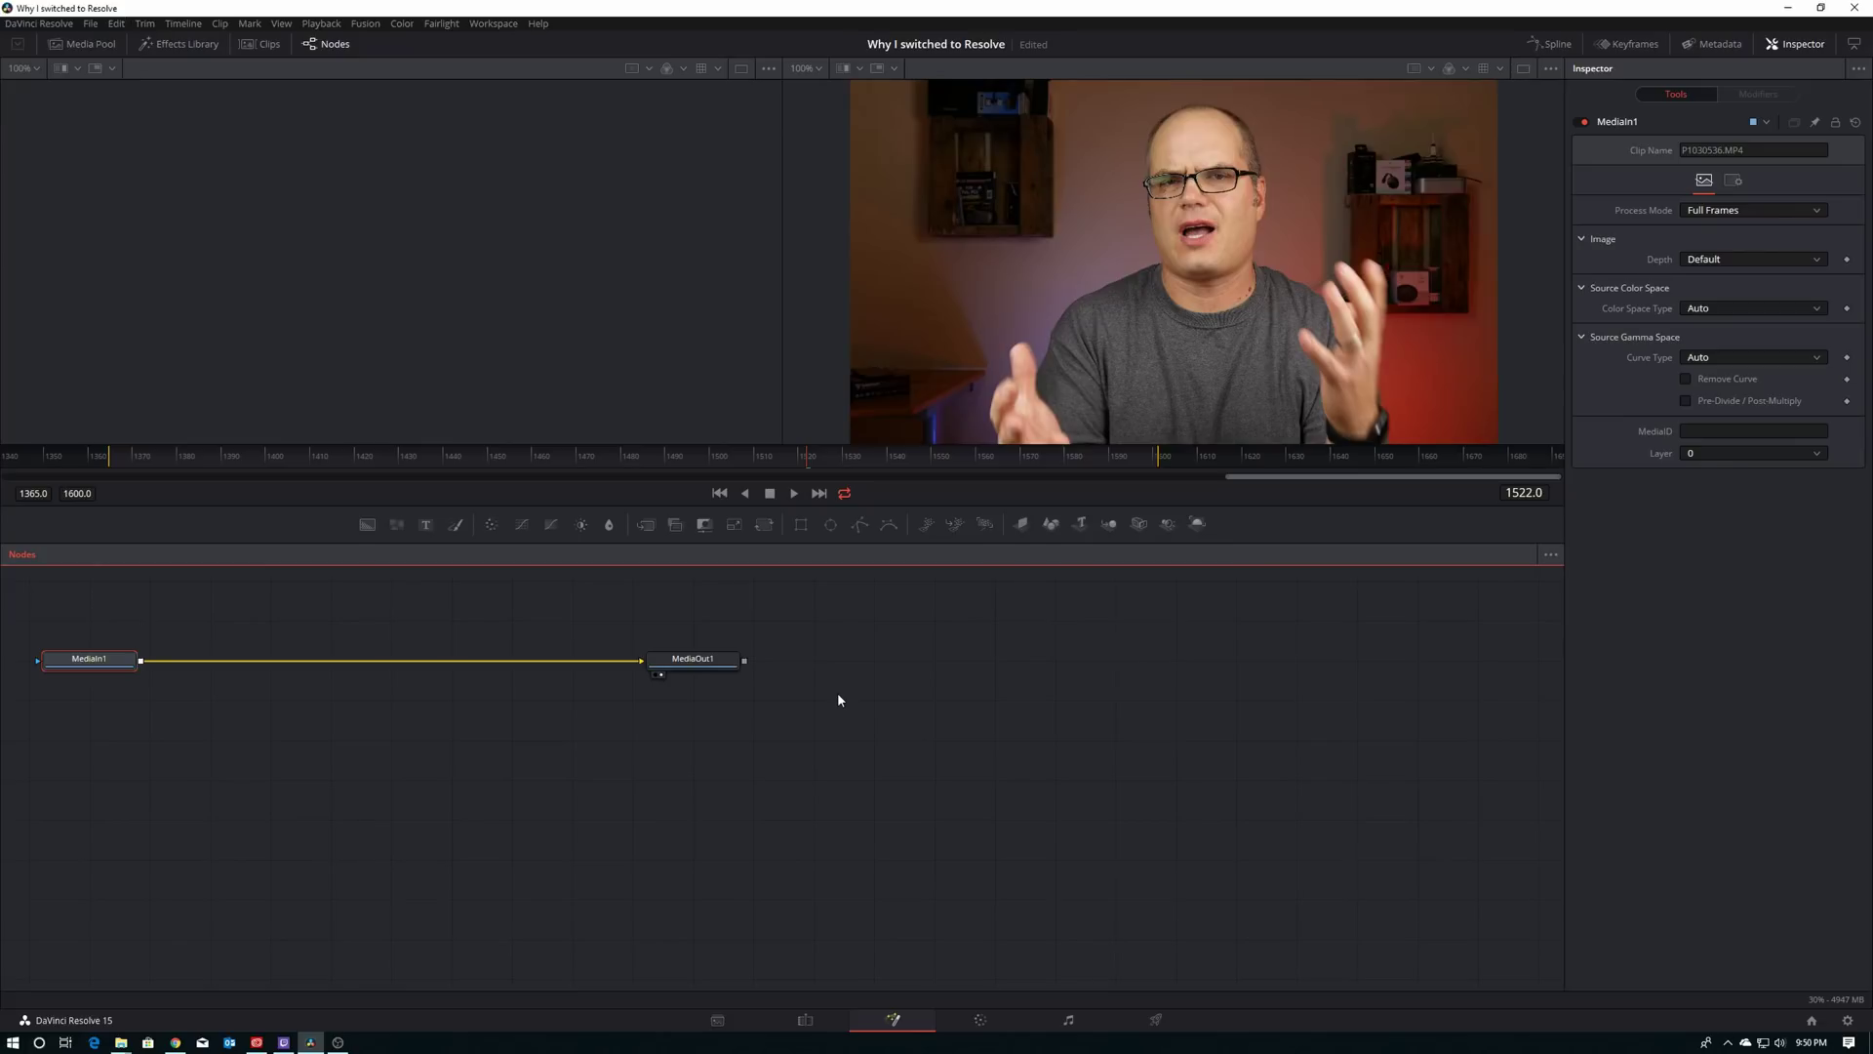
{"action": "key", "text": "shift+space"}
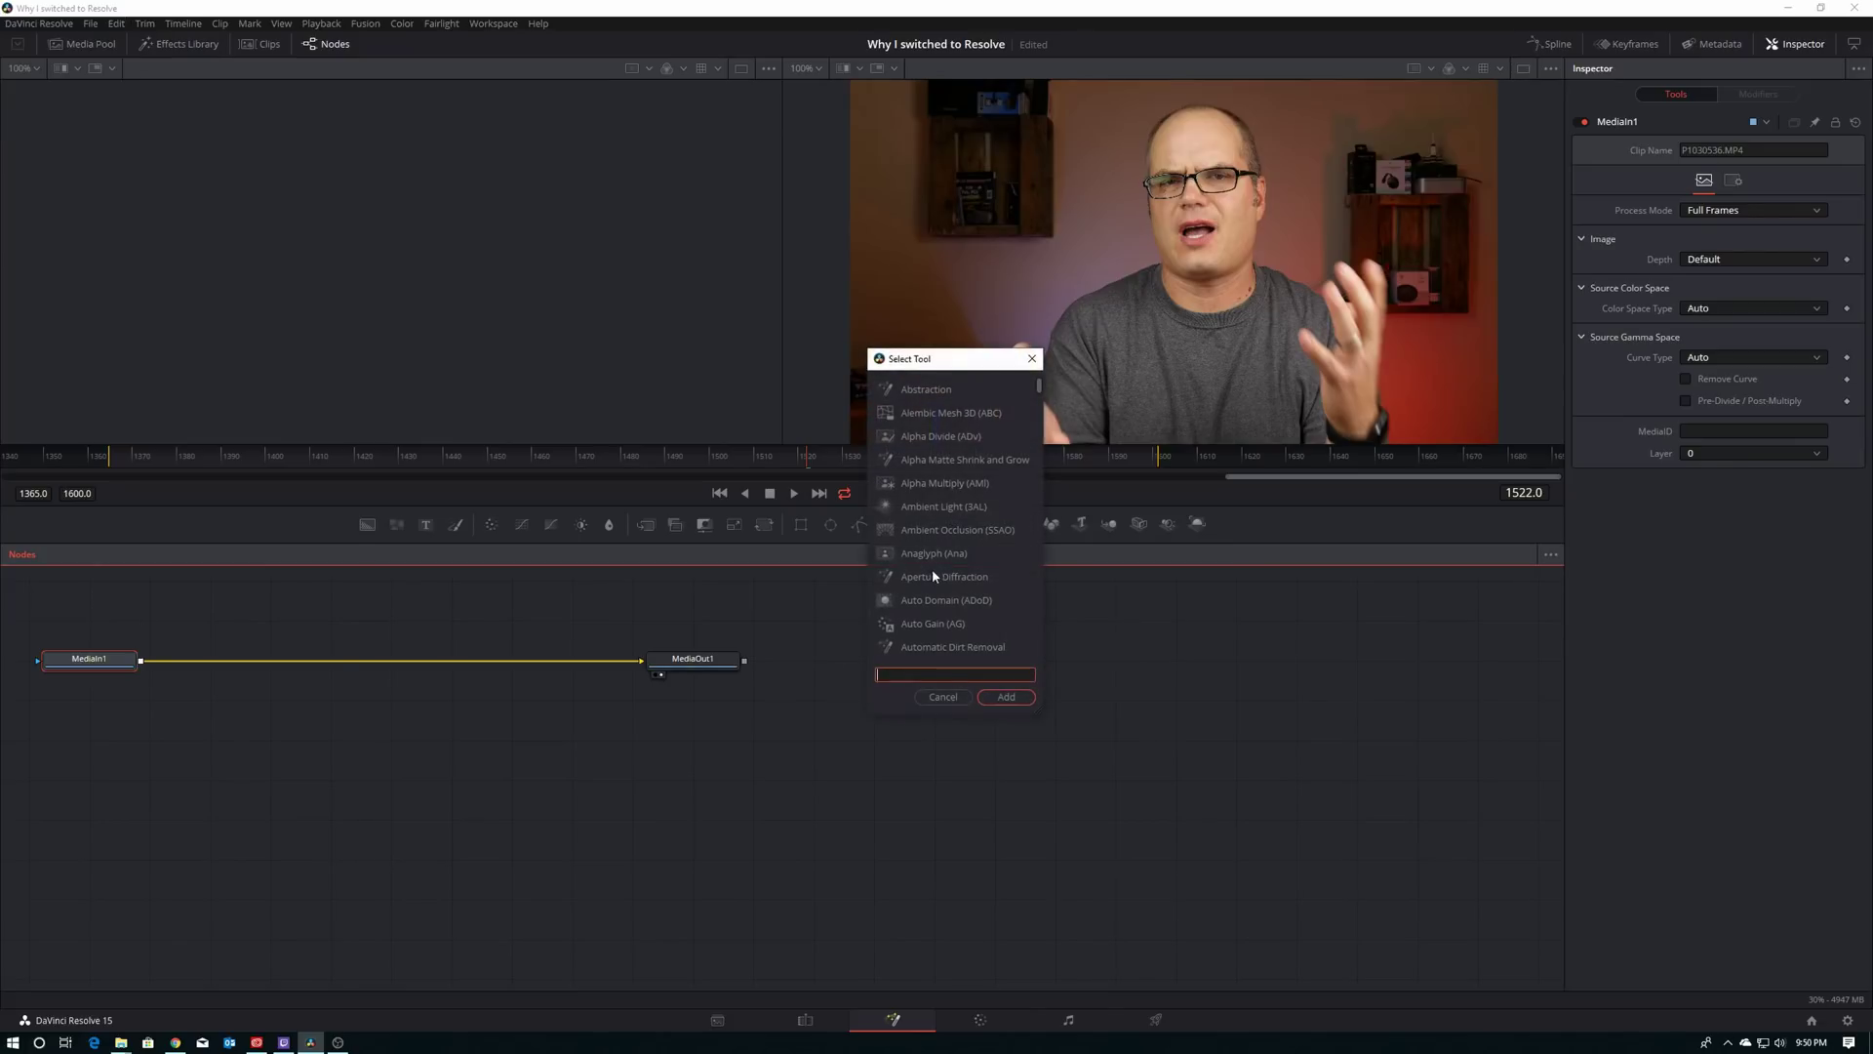
{"action": "scroll", "coordinate": [937, 580], "scroll_direction": "down", "scroll_amount": 4}
{"action": "scroll", "coordinate": [950, 597], "scroll_direction": "down", "scroll_amount": 6}
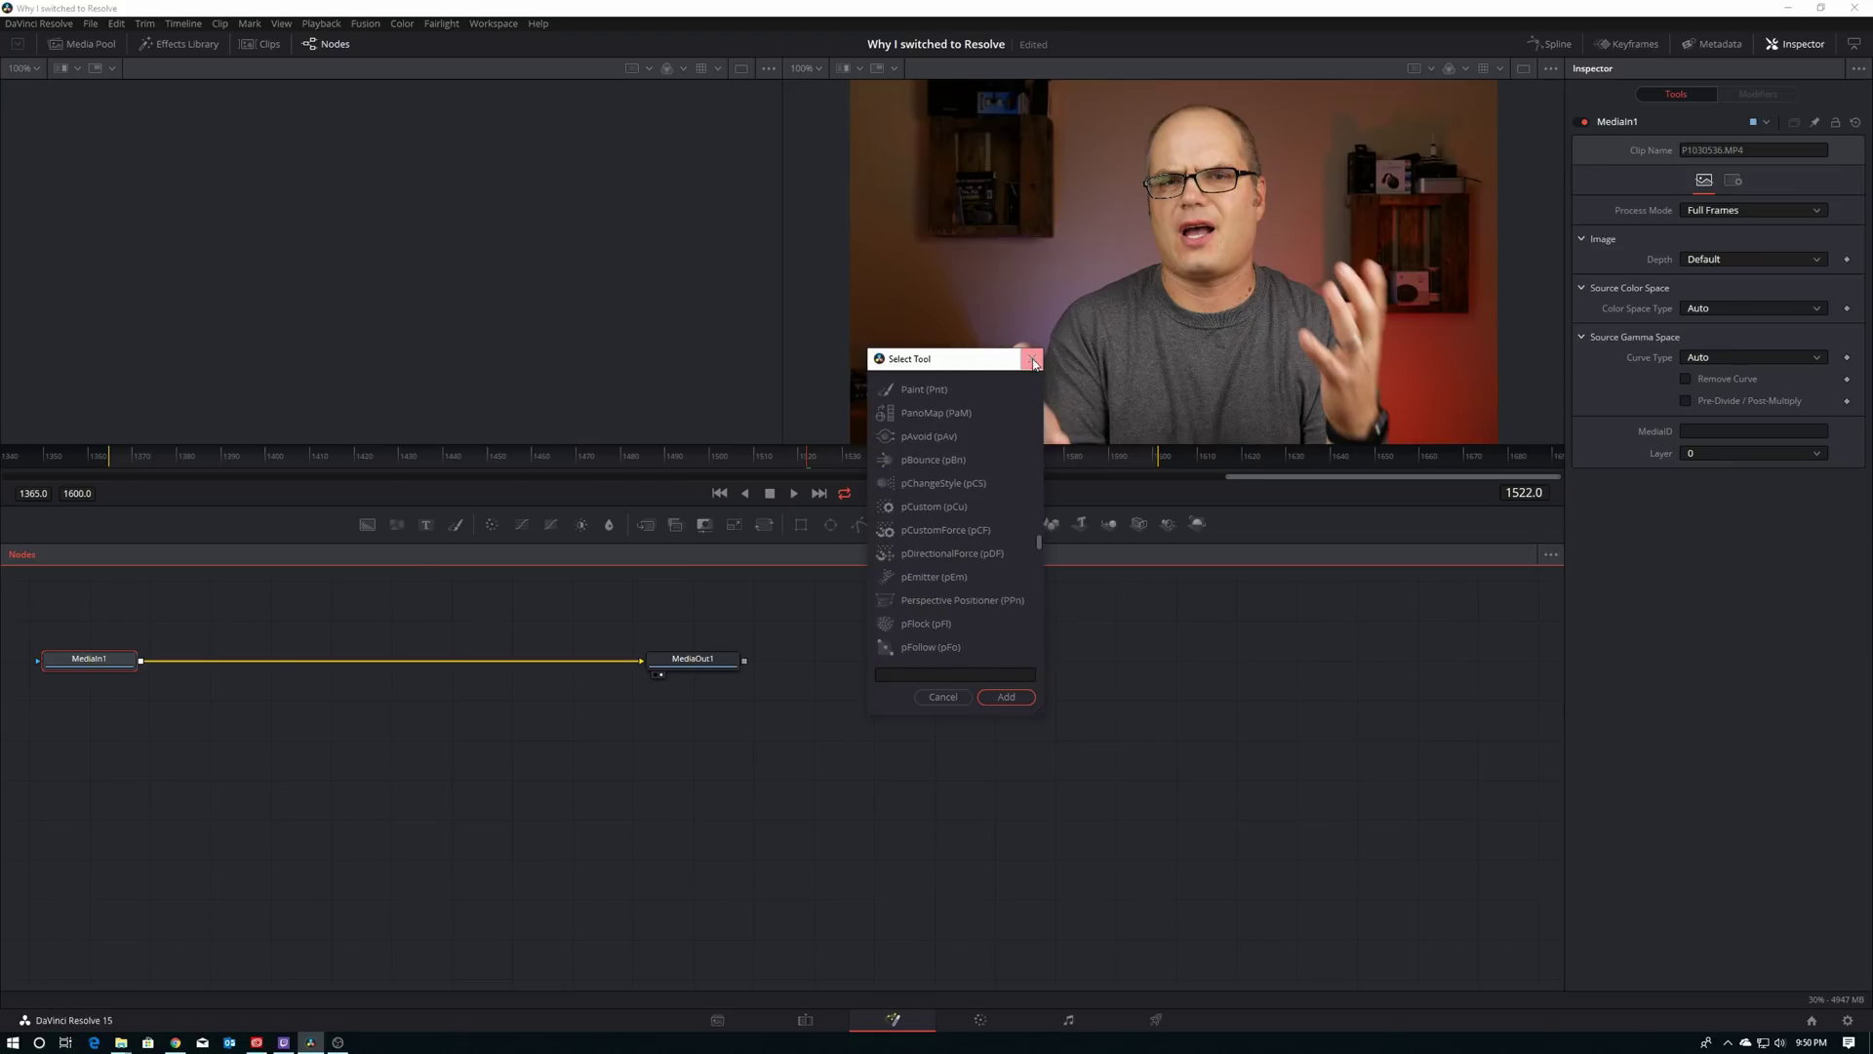
{"action": "left_click", "coordinate": [1033, 360]}
{"action": "left_click", "coordinate": [1070, 1020]}
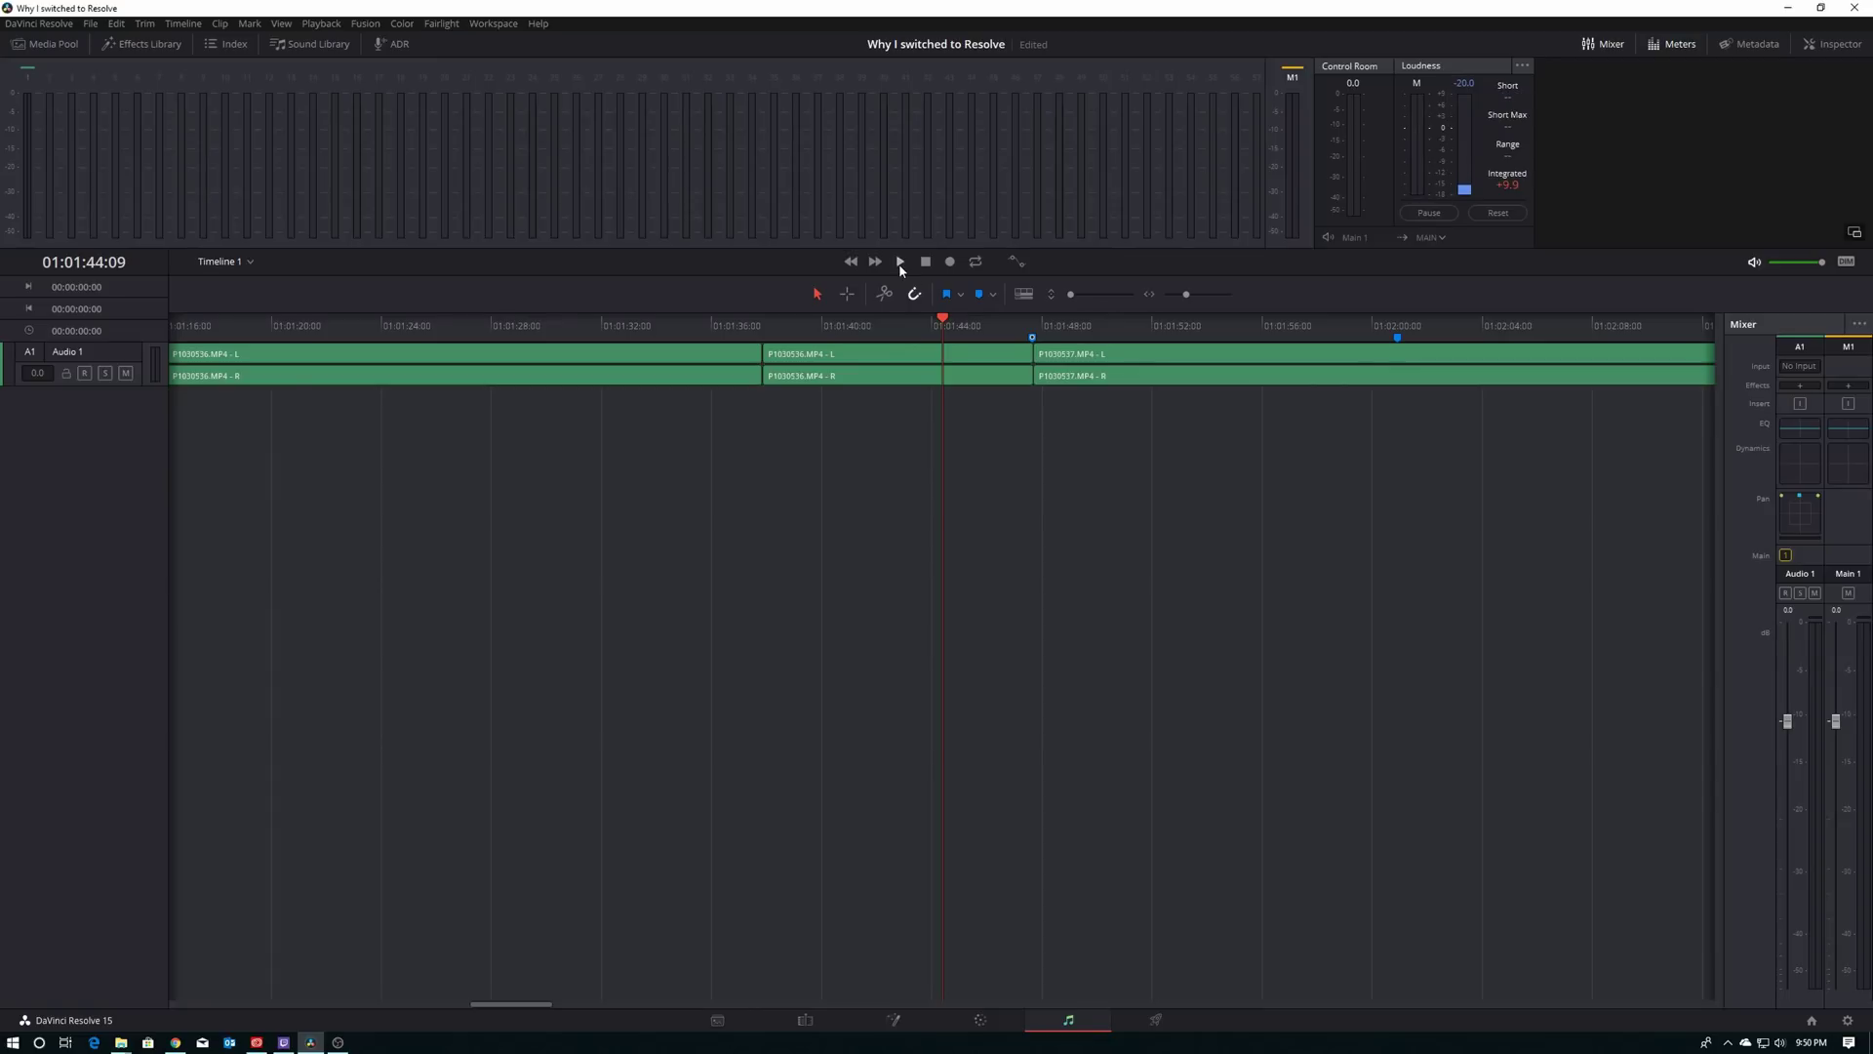
Step: Start playback of the Audio 1 track clips from the Fairlight transport controls
{"action": "left_click", "coordinate": [899, 262]}
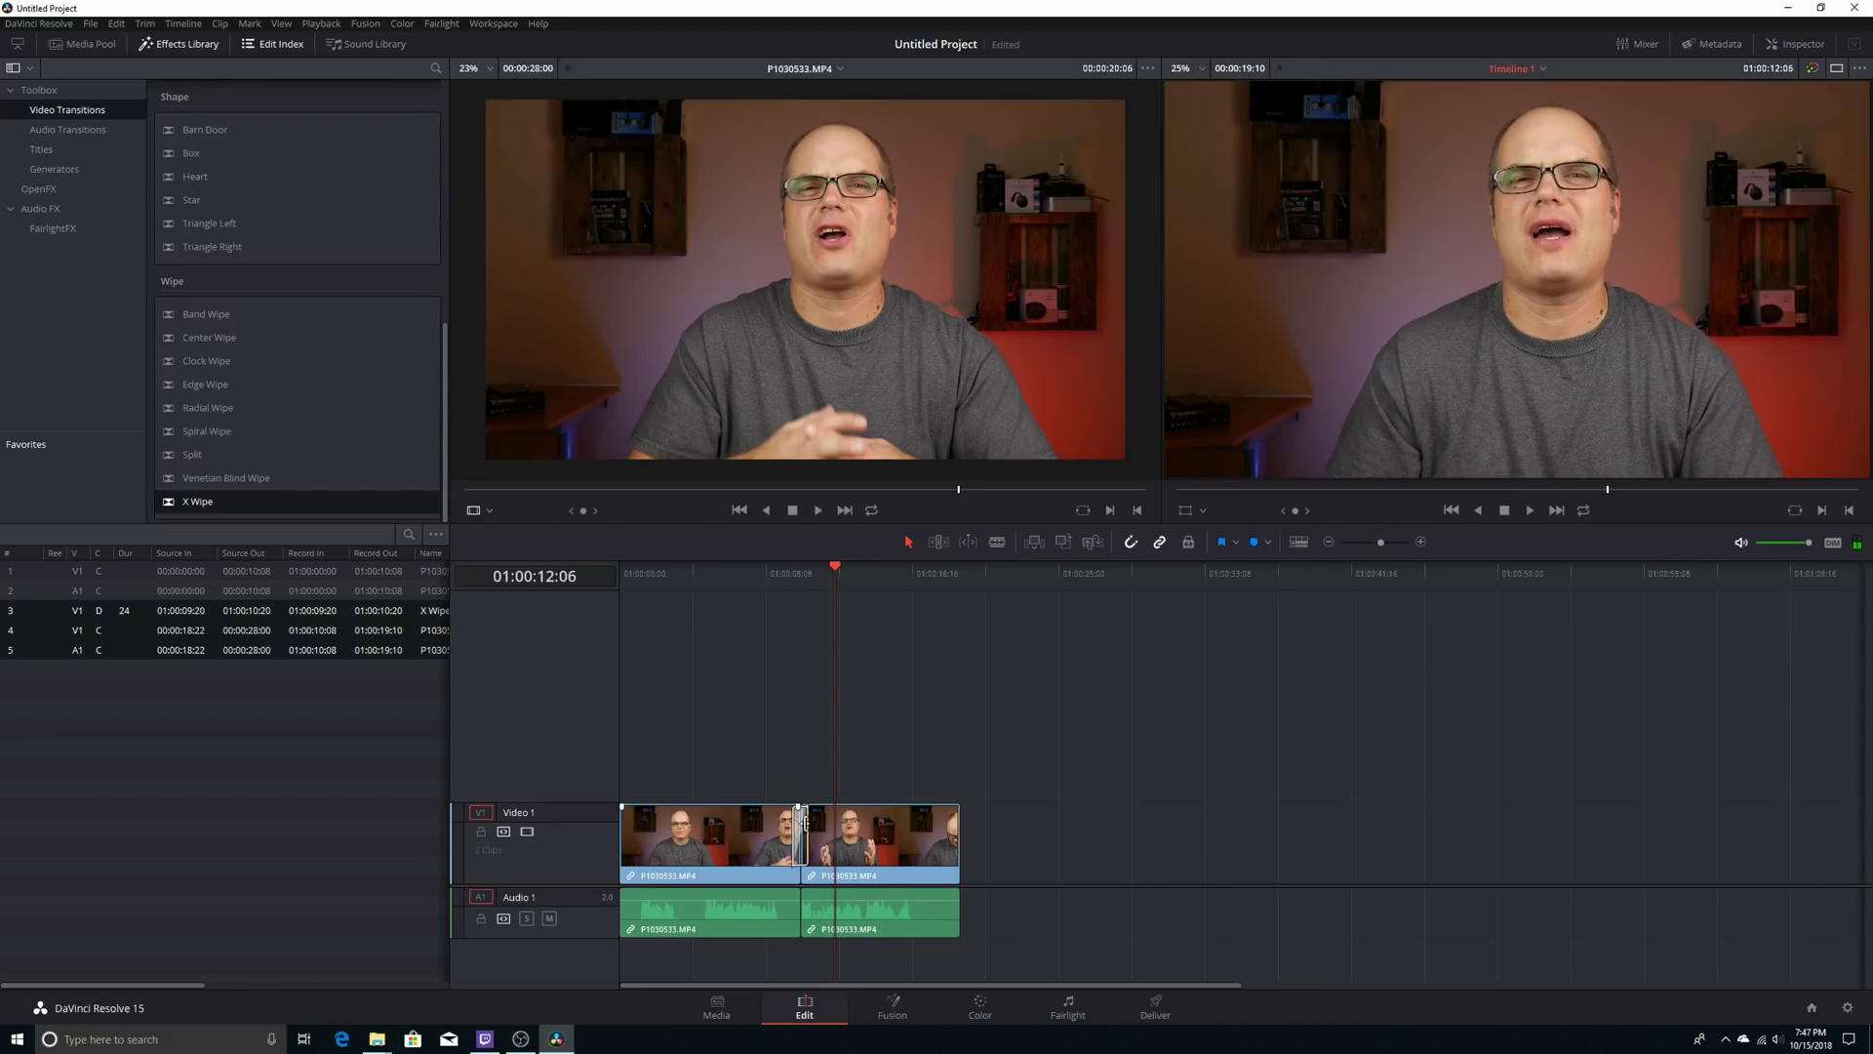
Step: Delete the X Wipe, drop the Split transition on the cut, and play through it
{"action": "left_click", "coordinate": [808, 846]}
{"action": "key", "text": "Delete"}
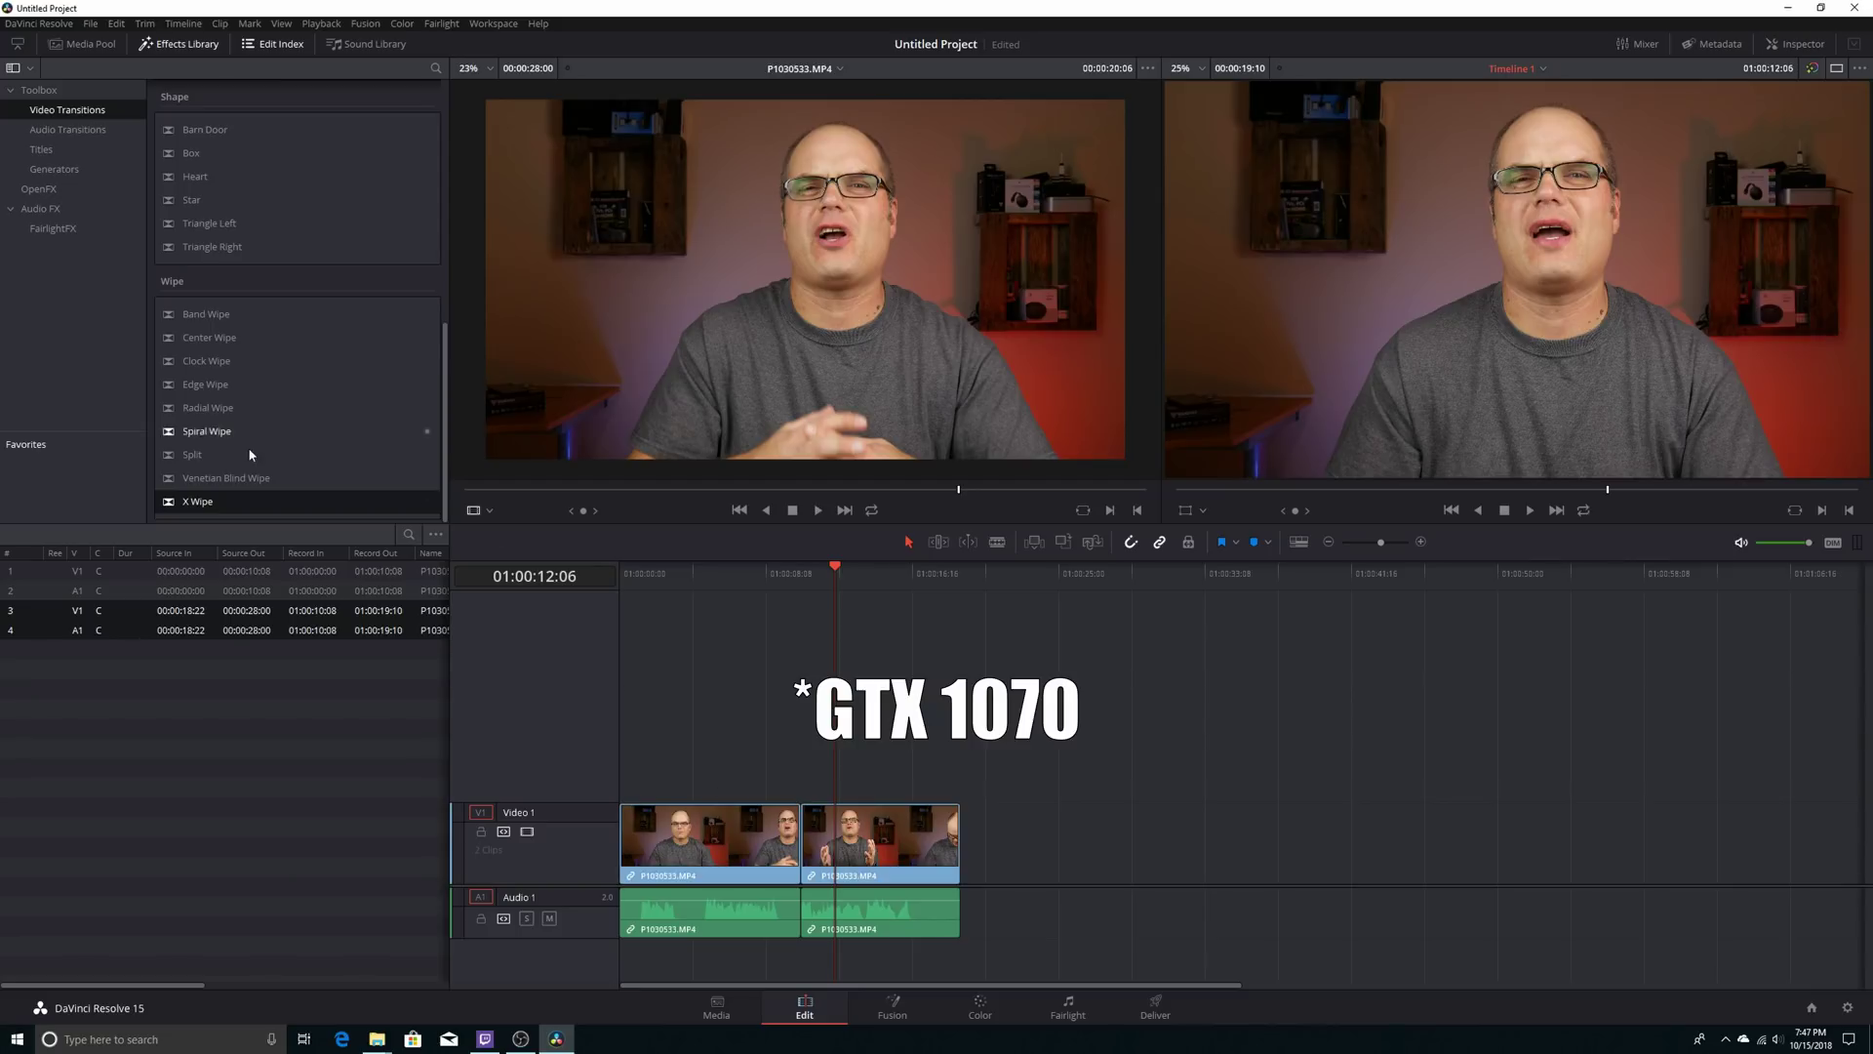
{"action": "left_click_drag", "start_coordinate": [195, 455], "coordinate": [408, 535]}
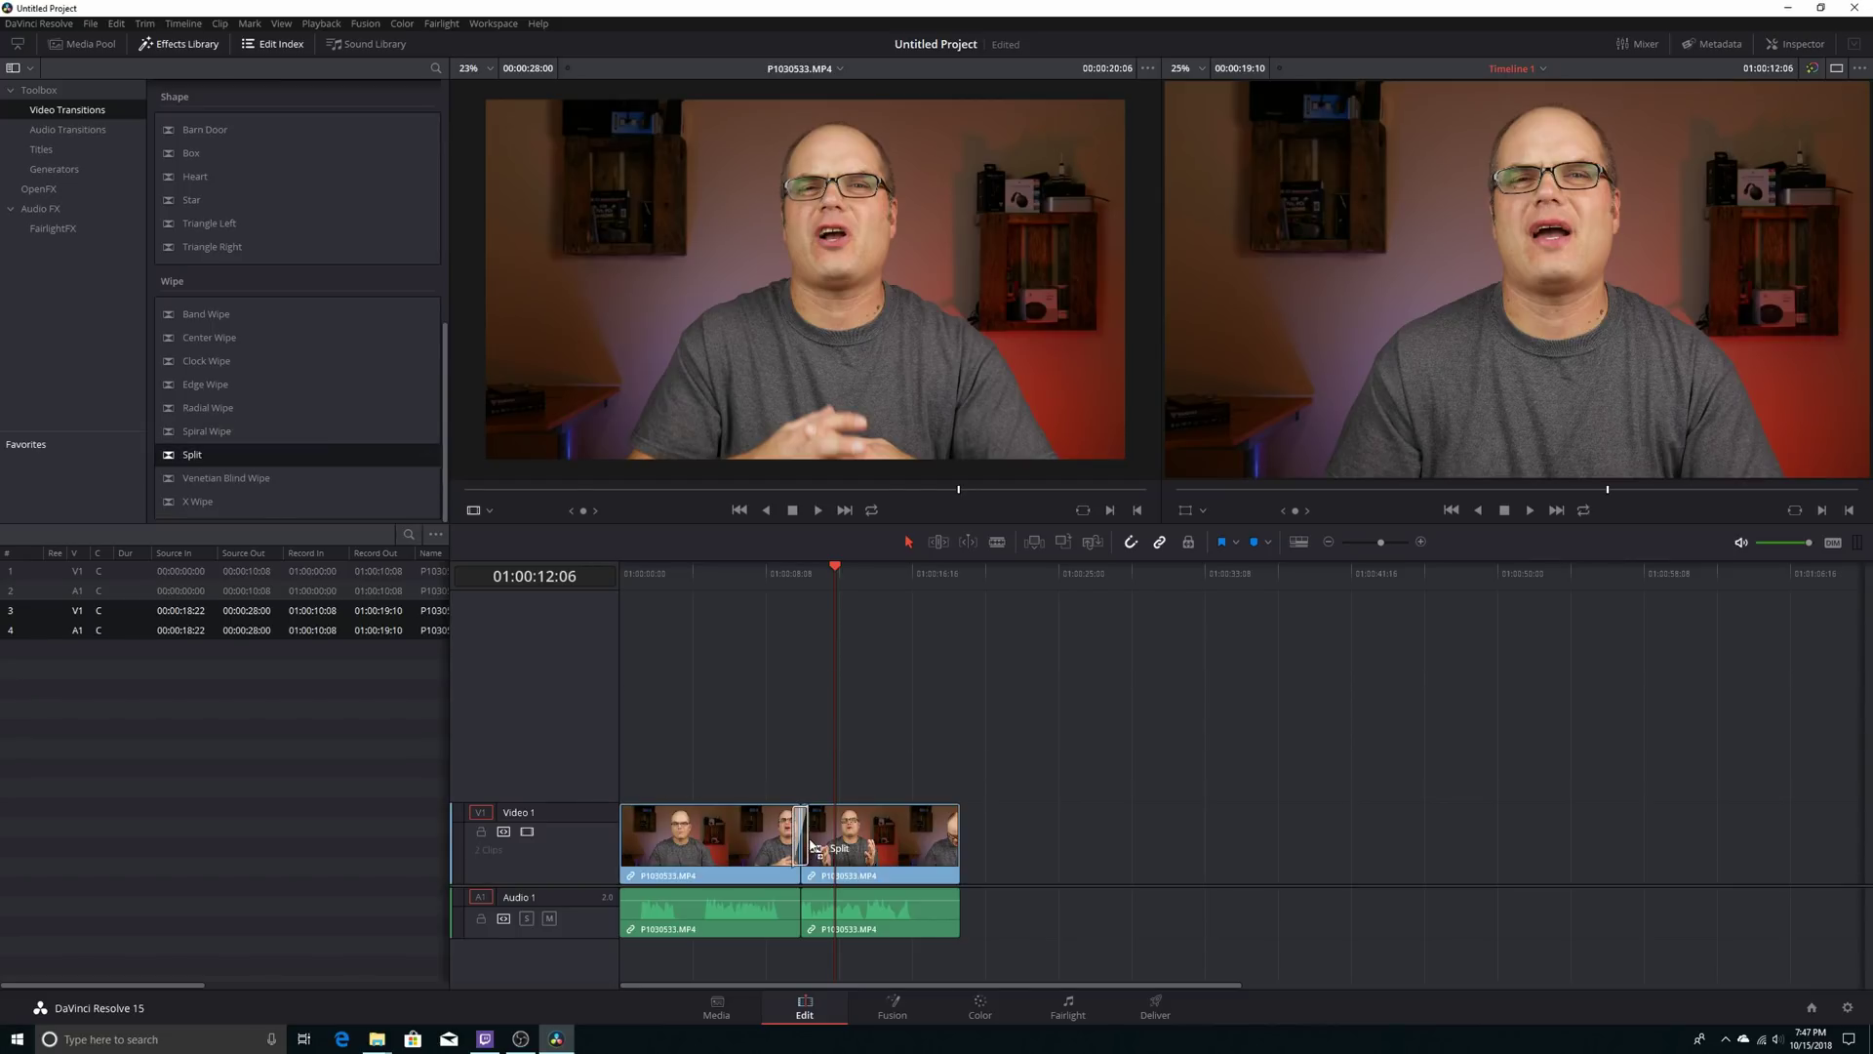
{"action": "left_click", "coordinate": [771, 578]}
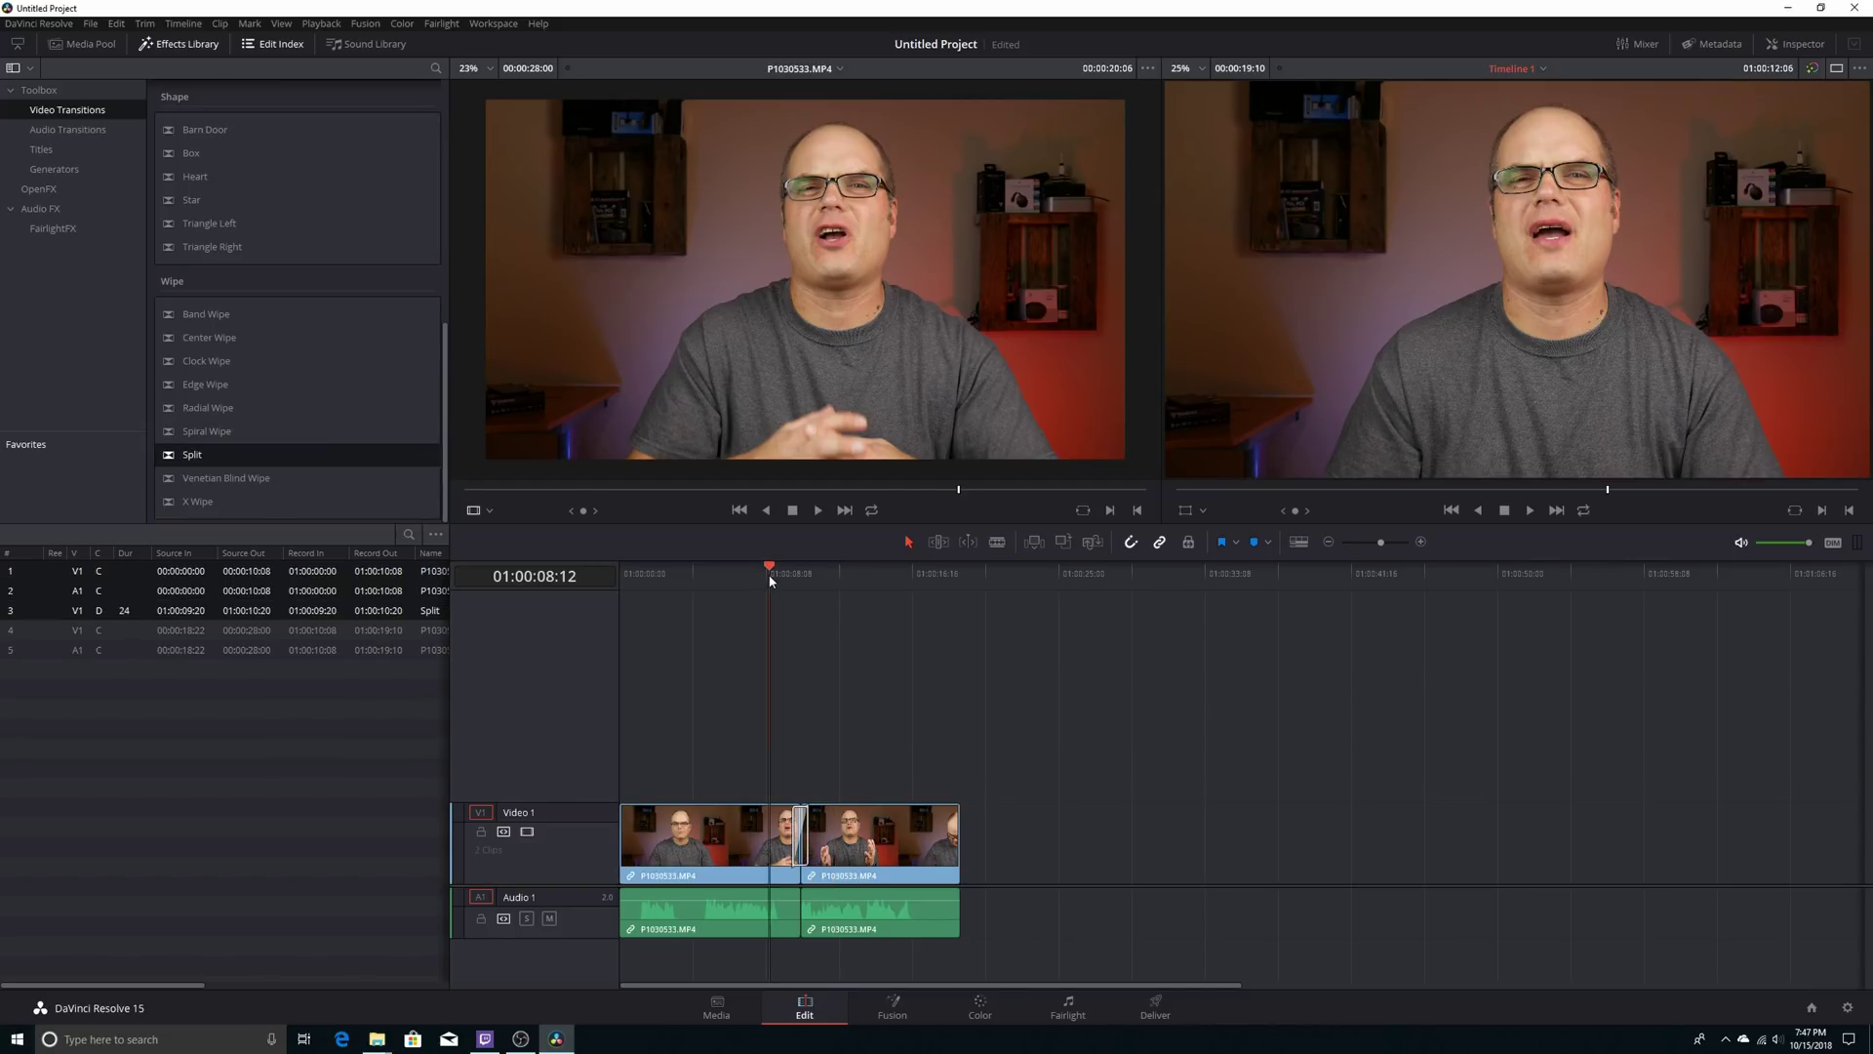
{"action": "key", "text": "space"}
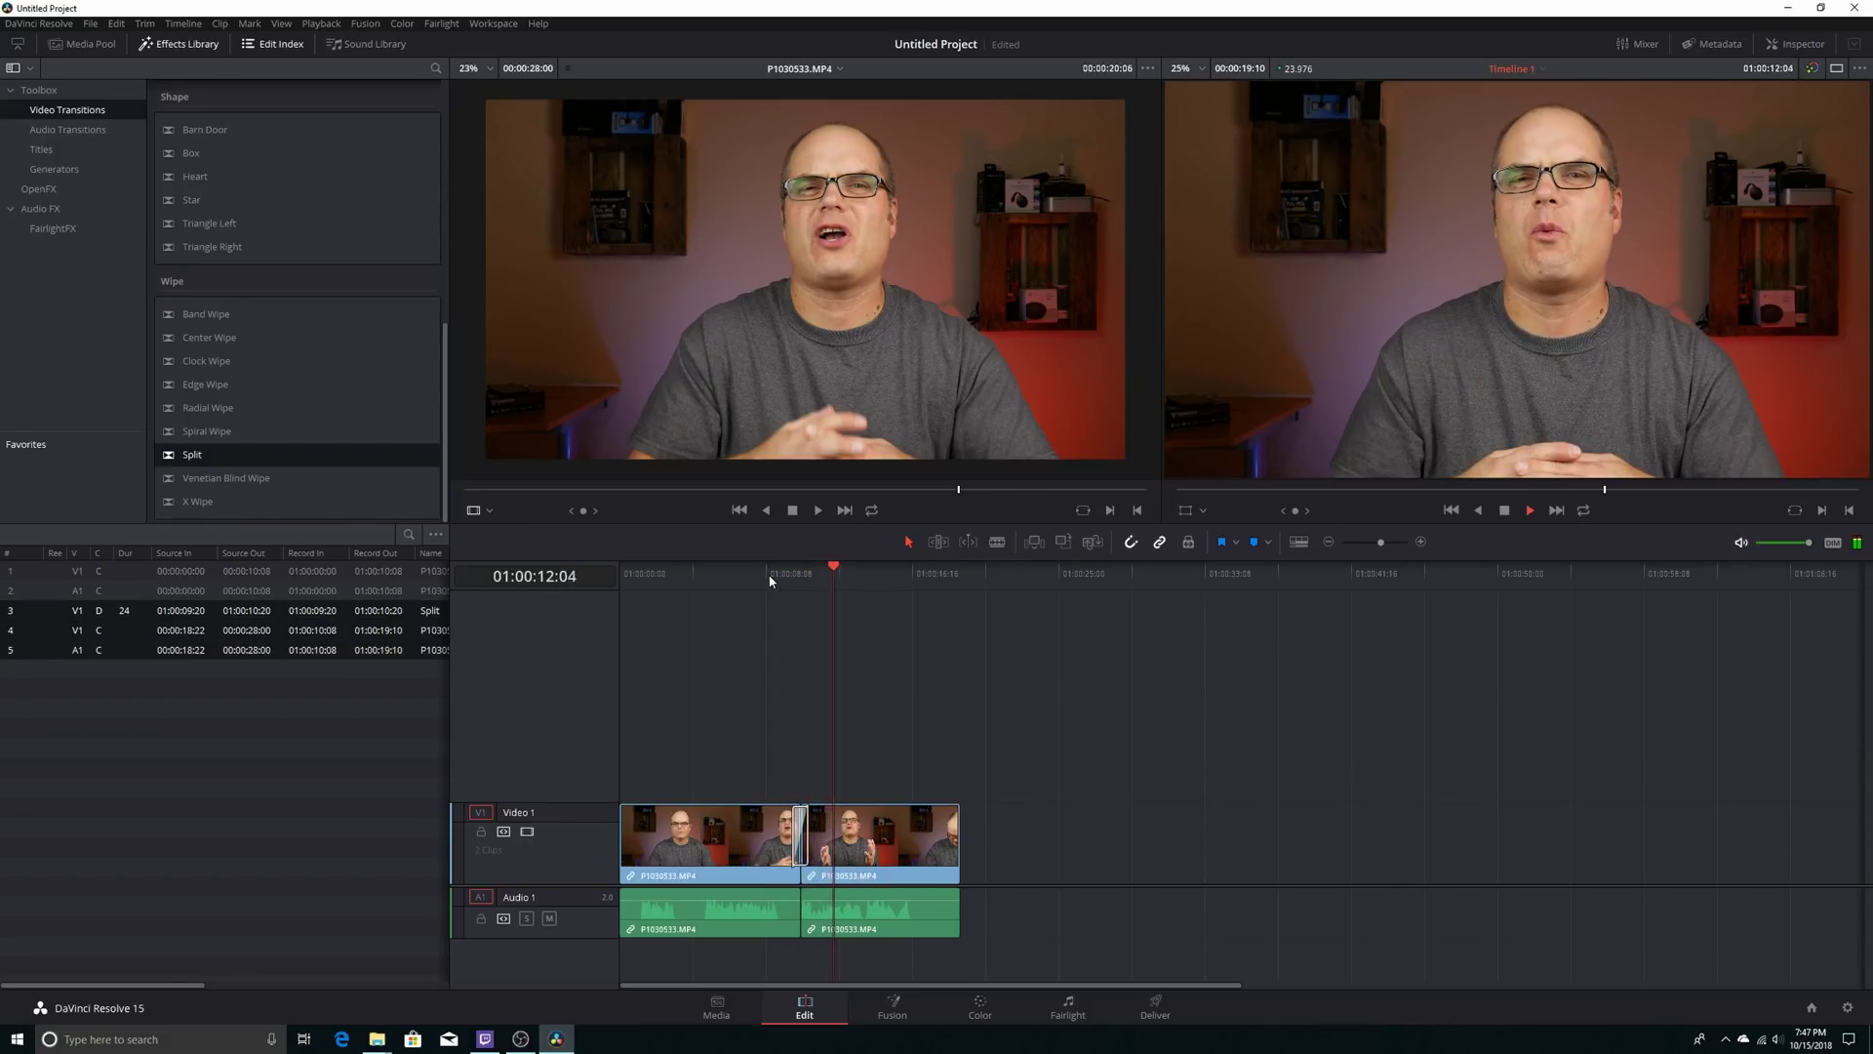
{"action": "key", "text": "space"}
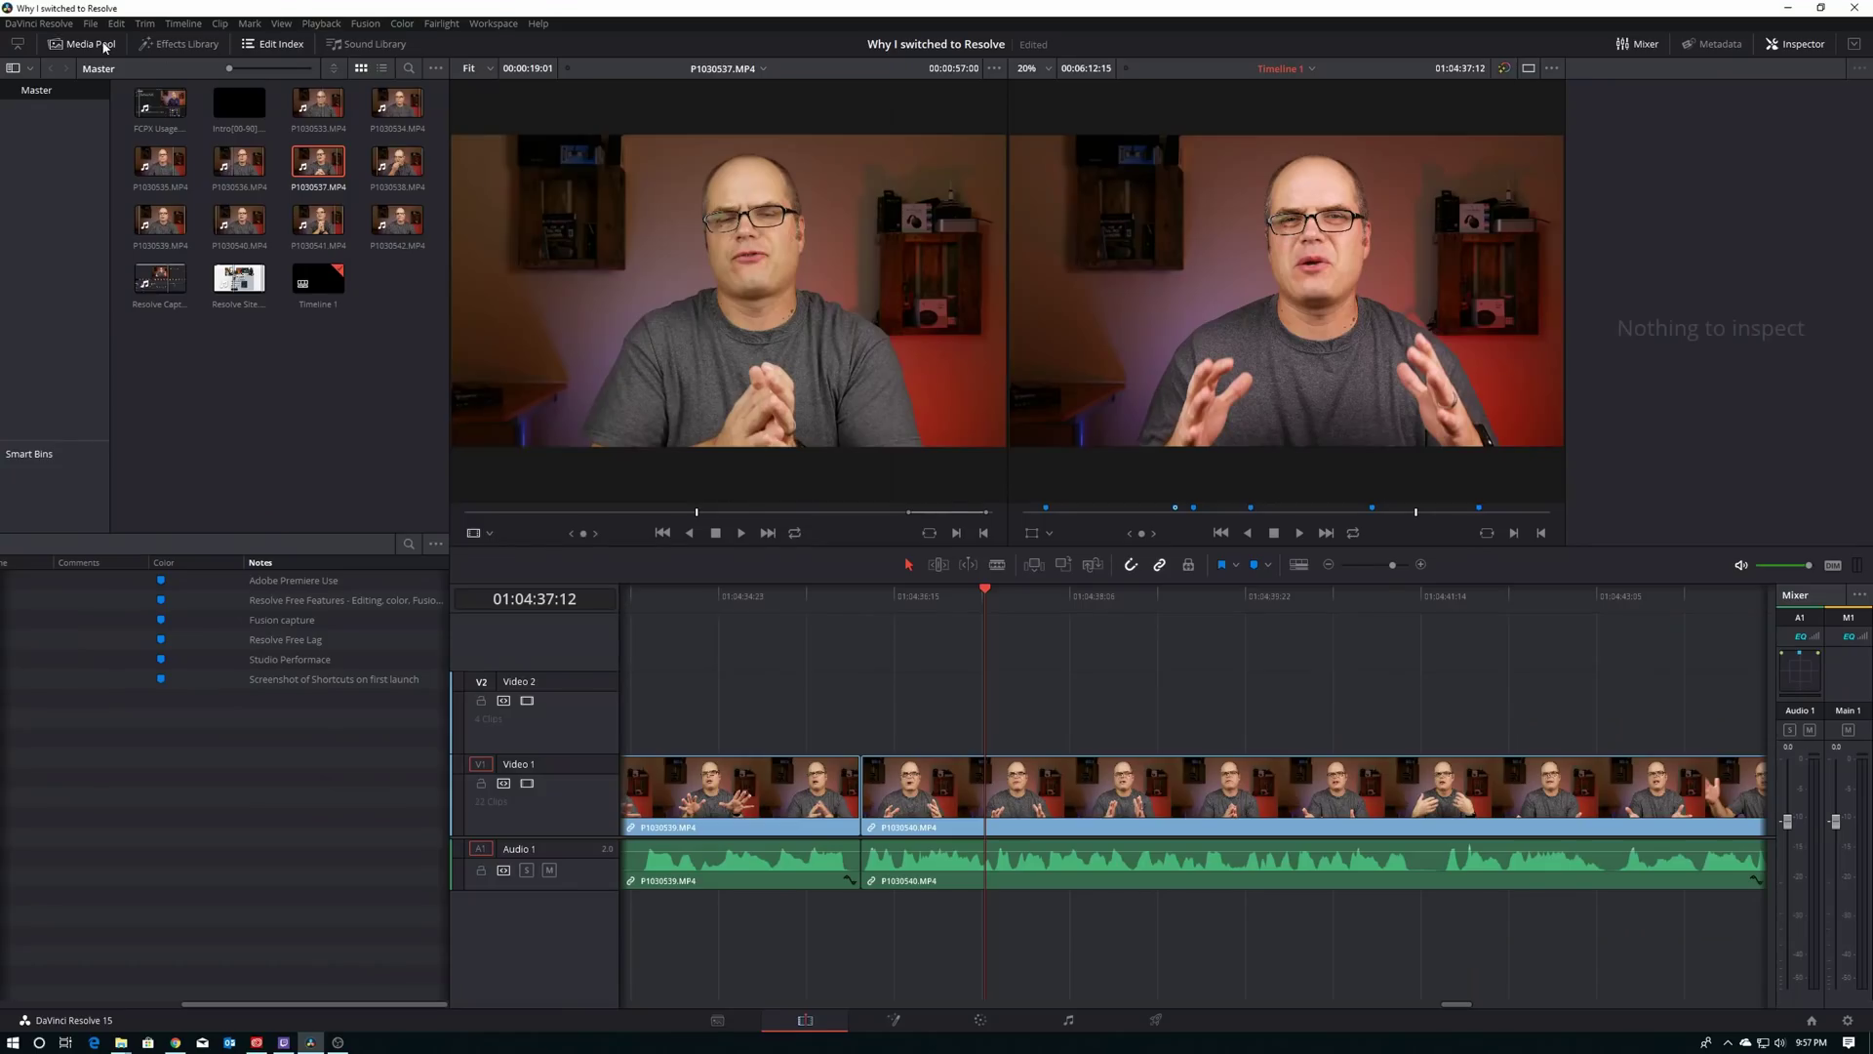
Step: Toggle the Effects Library, Edit Index and Sound Library panels, then return to the Media Pool
{"action": "left_click", "coordinate": [104, 46]}
{"action": "left_click", "coordinate": [191, 43]}
{"action": "left_click", "coordinate": [275, 44]}
{"action": "left_click", "coordinate": [376, 46]}
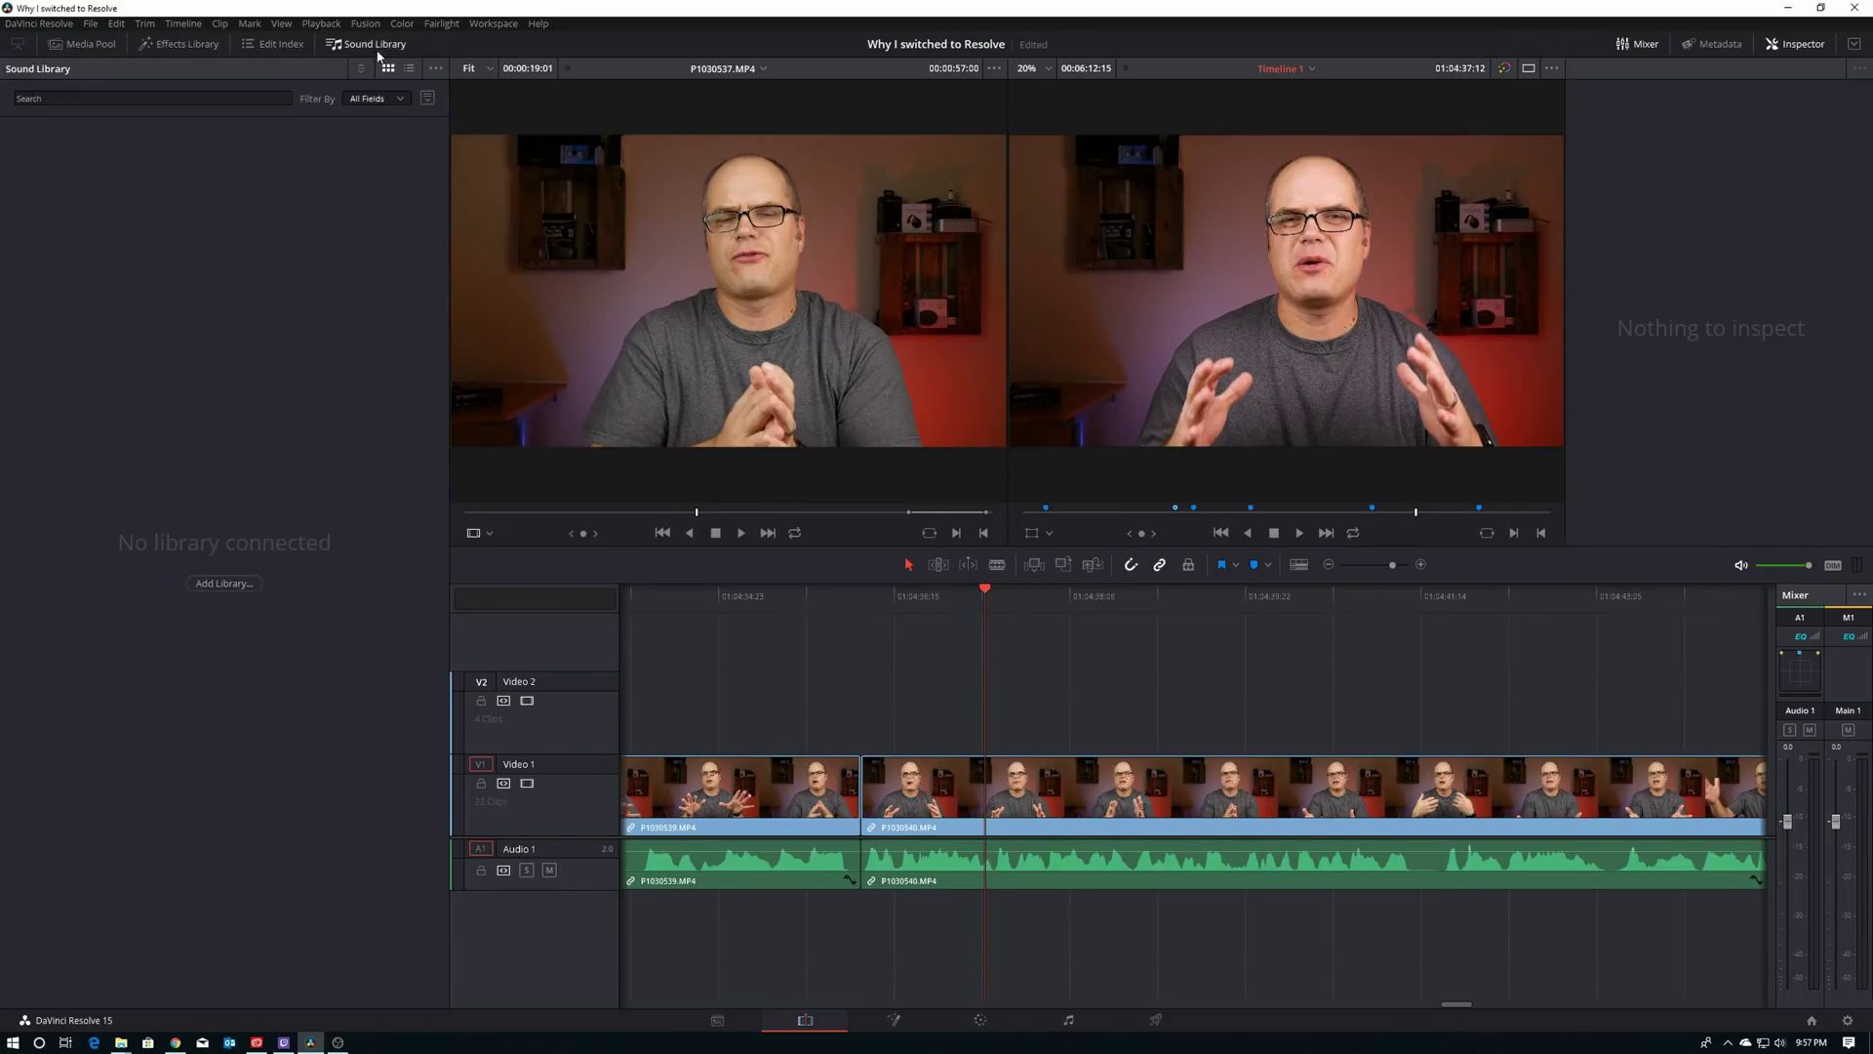
{"action": "left_click", "coordinate": [101, 44]}
Step: Scrub back from the end of source clip P1030537 and play it
{"action": "key", "text": "End"}
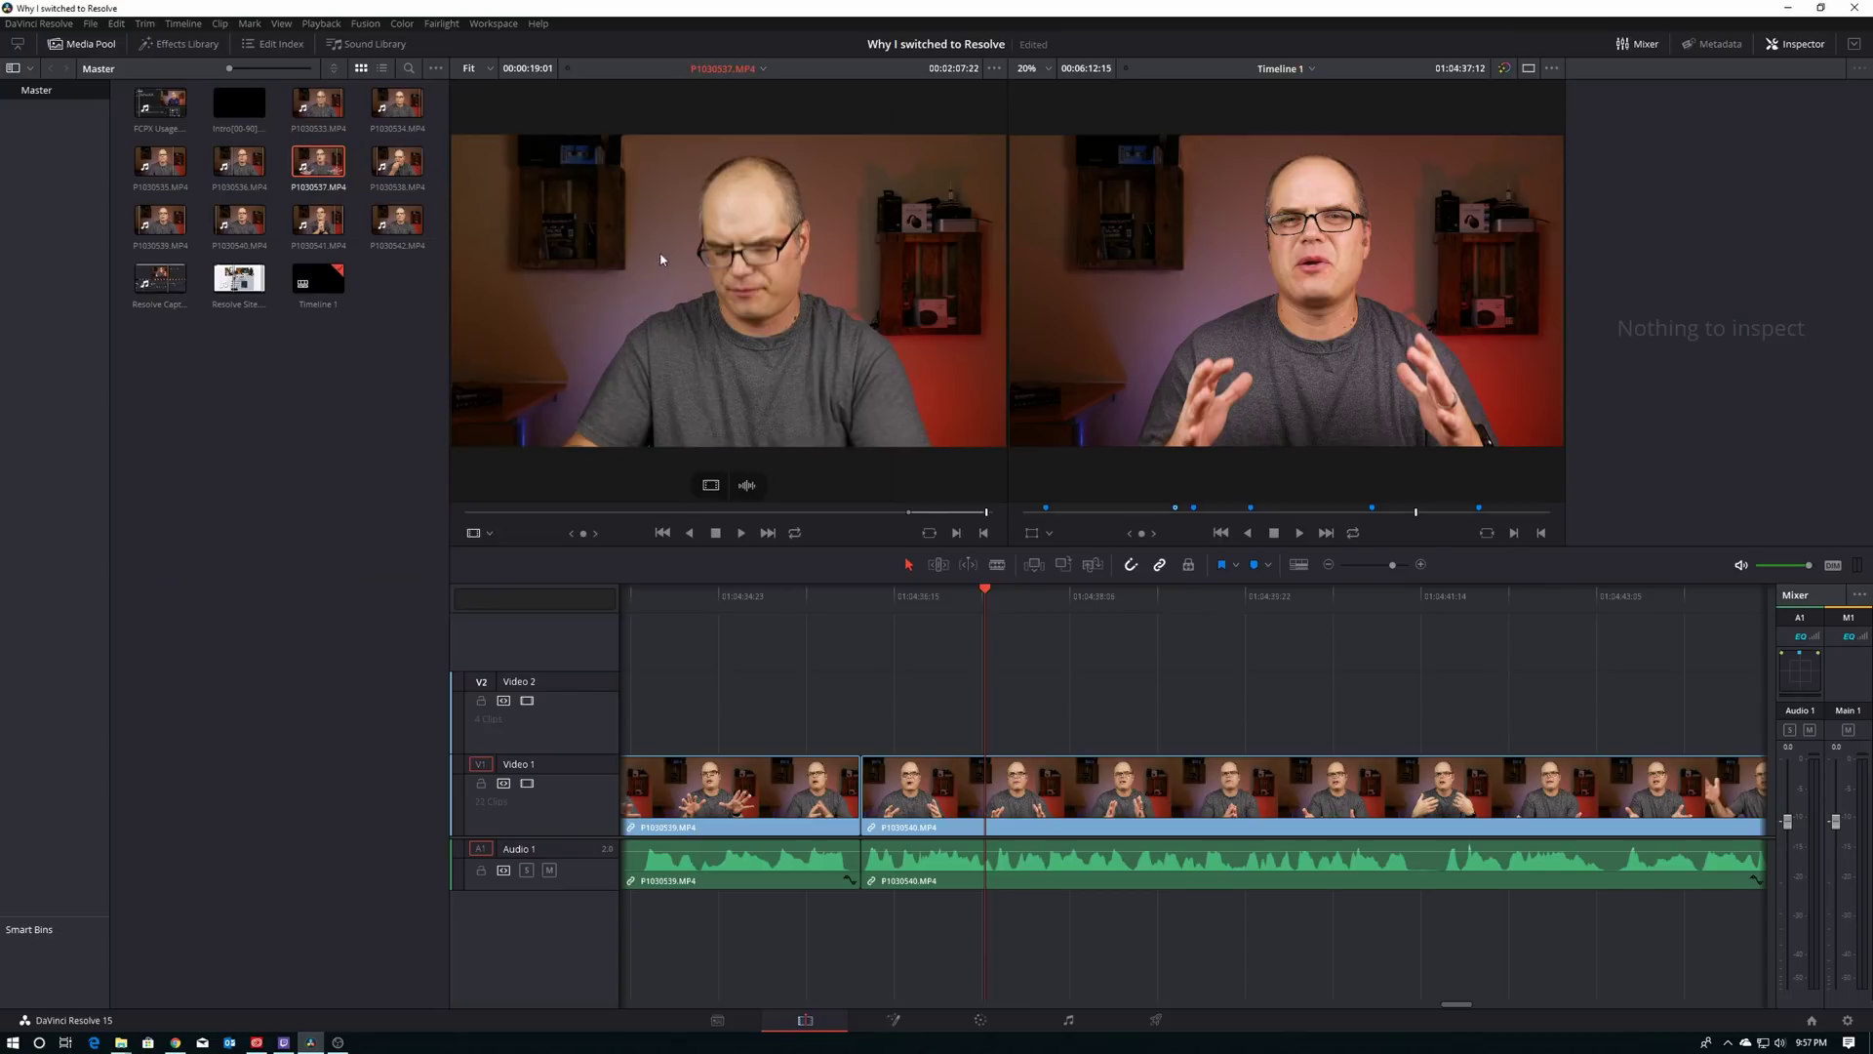
{"action": "left_click_drag", "start_coordinate": [581, 511], "coordinate": [678, 514]}
{"action": "key", "text": "space"}
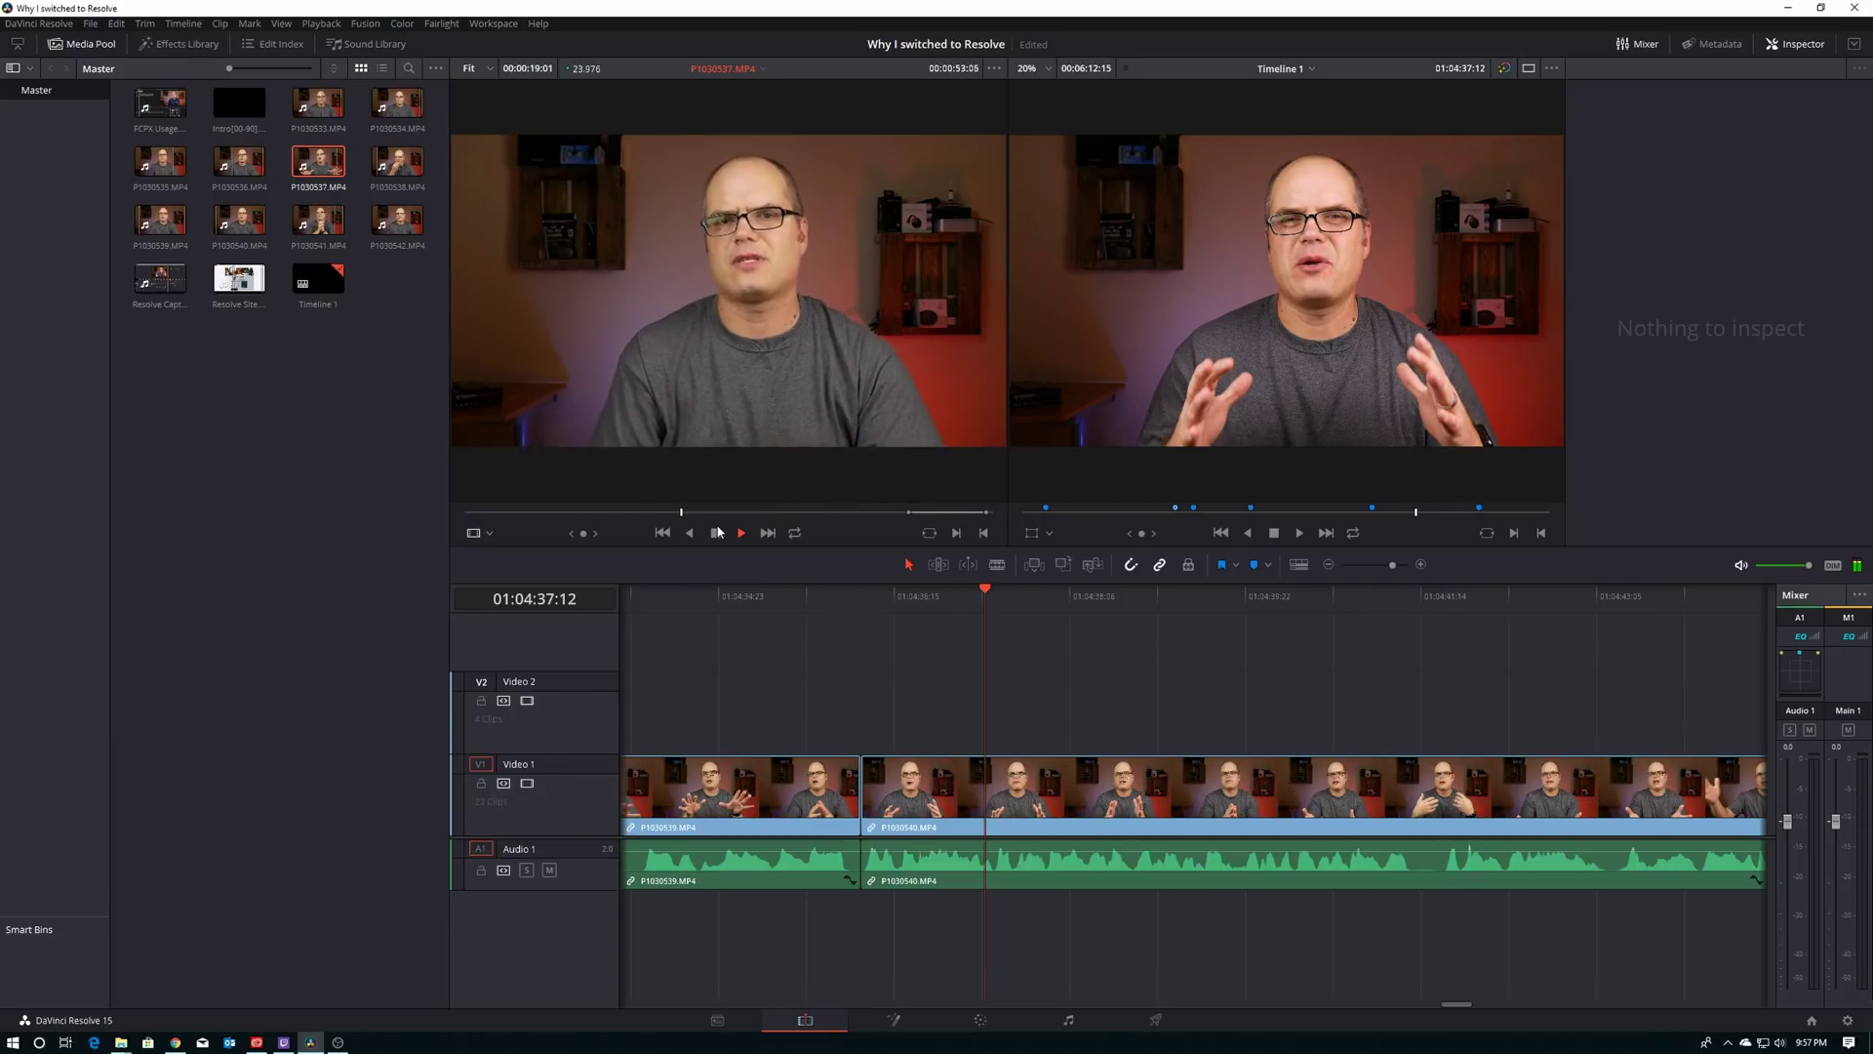
Step: Play the timeline, undo a blade cut in P1030540, then open the video transitions library
{"action": "left_click", "coordinate": [699, 597]}
{"action": "key", "text": "space"}
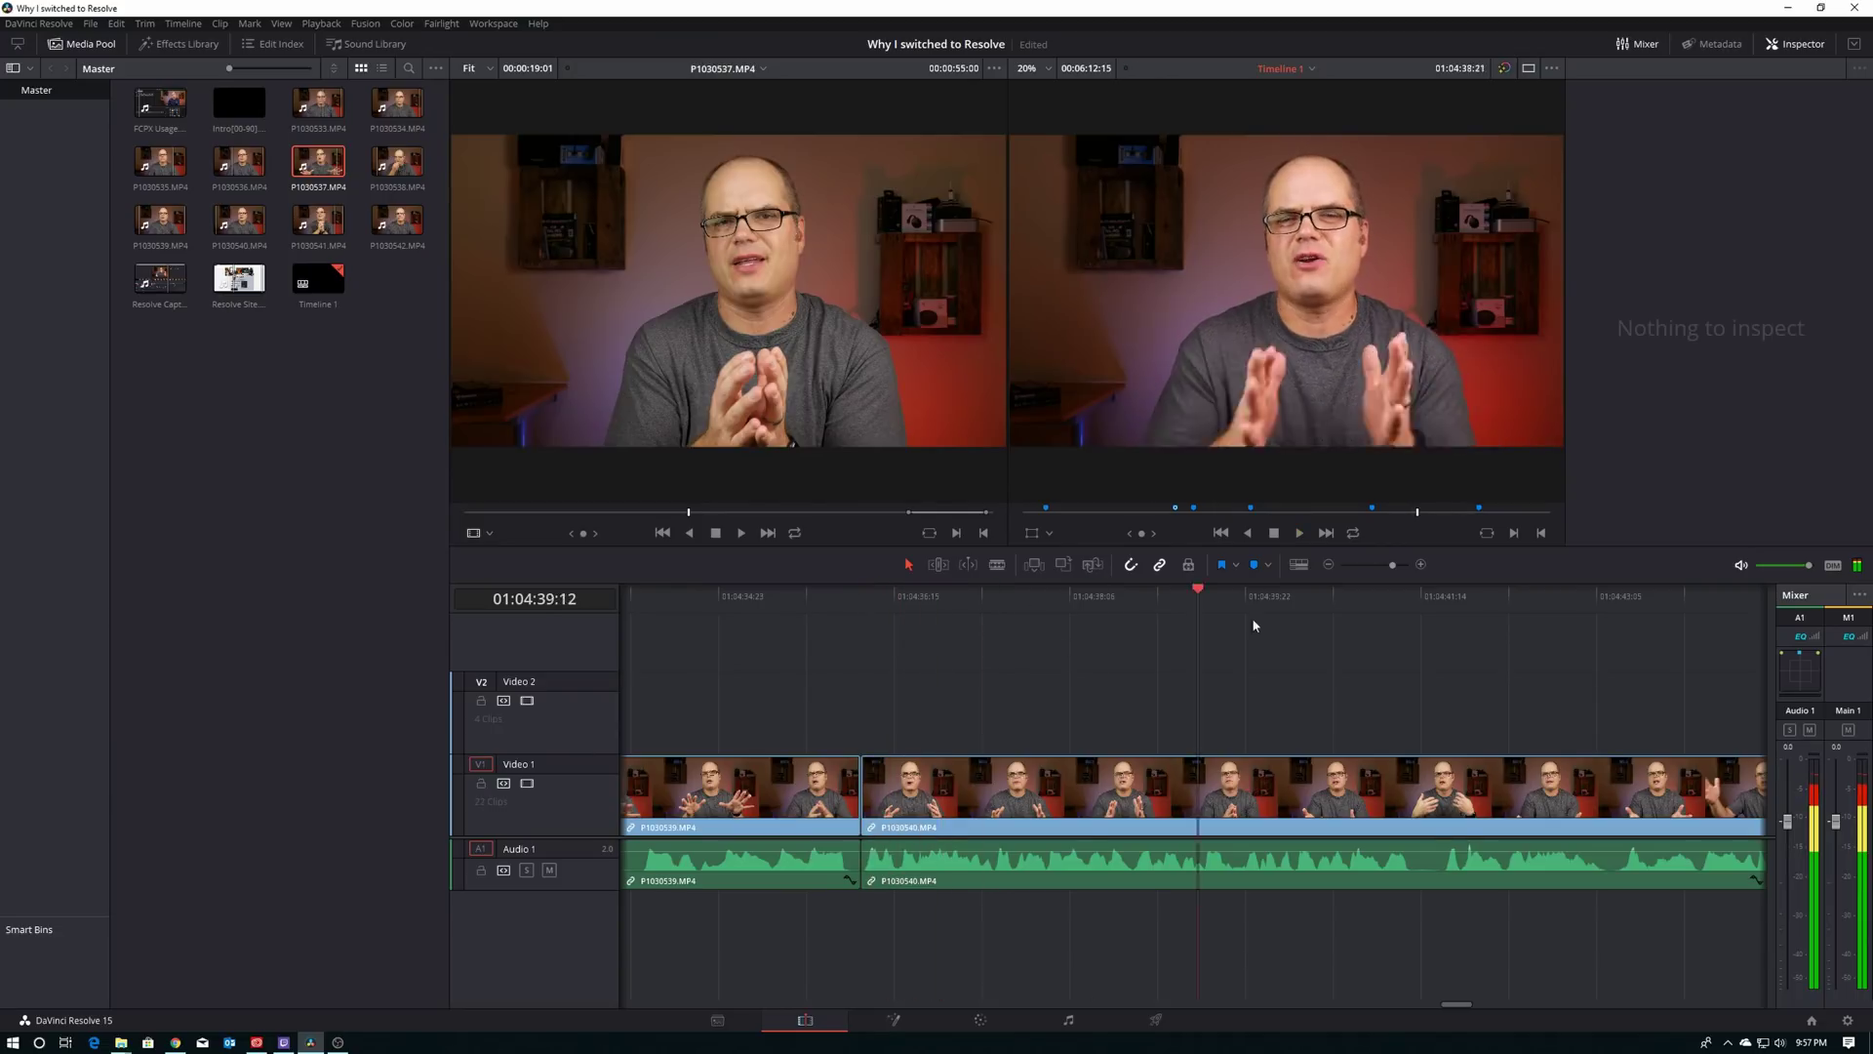
{"action": "key", "text": "ctrl+b"}
{"action": "key", "text": "ctrl+z"}
{"action": "left_click", "coordinate": [849, 596]}
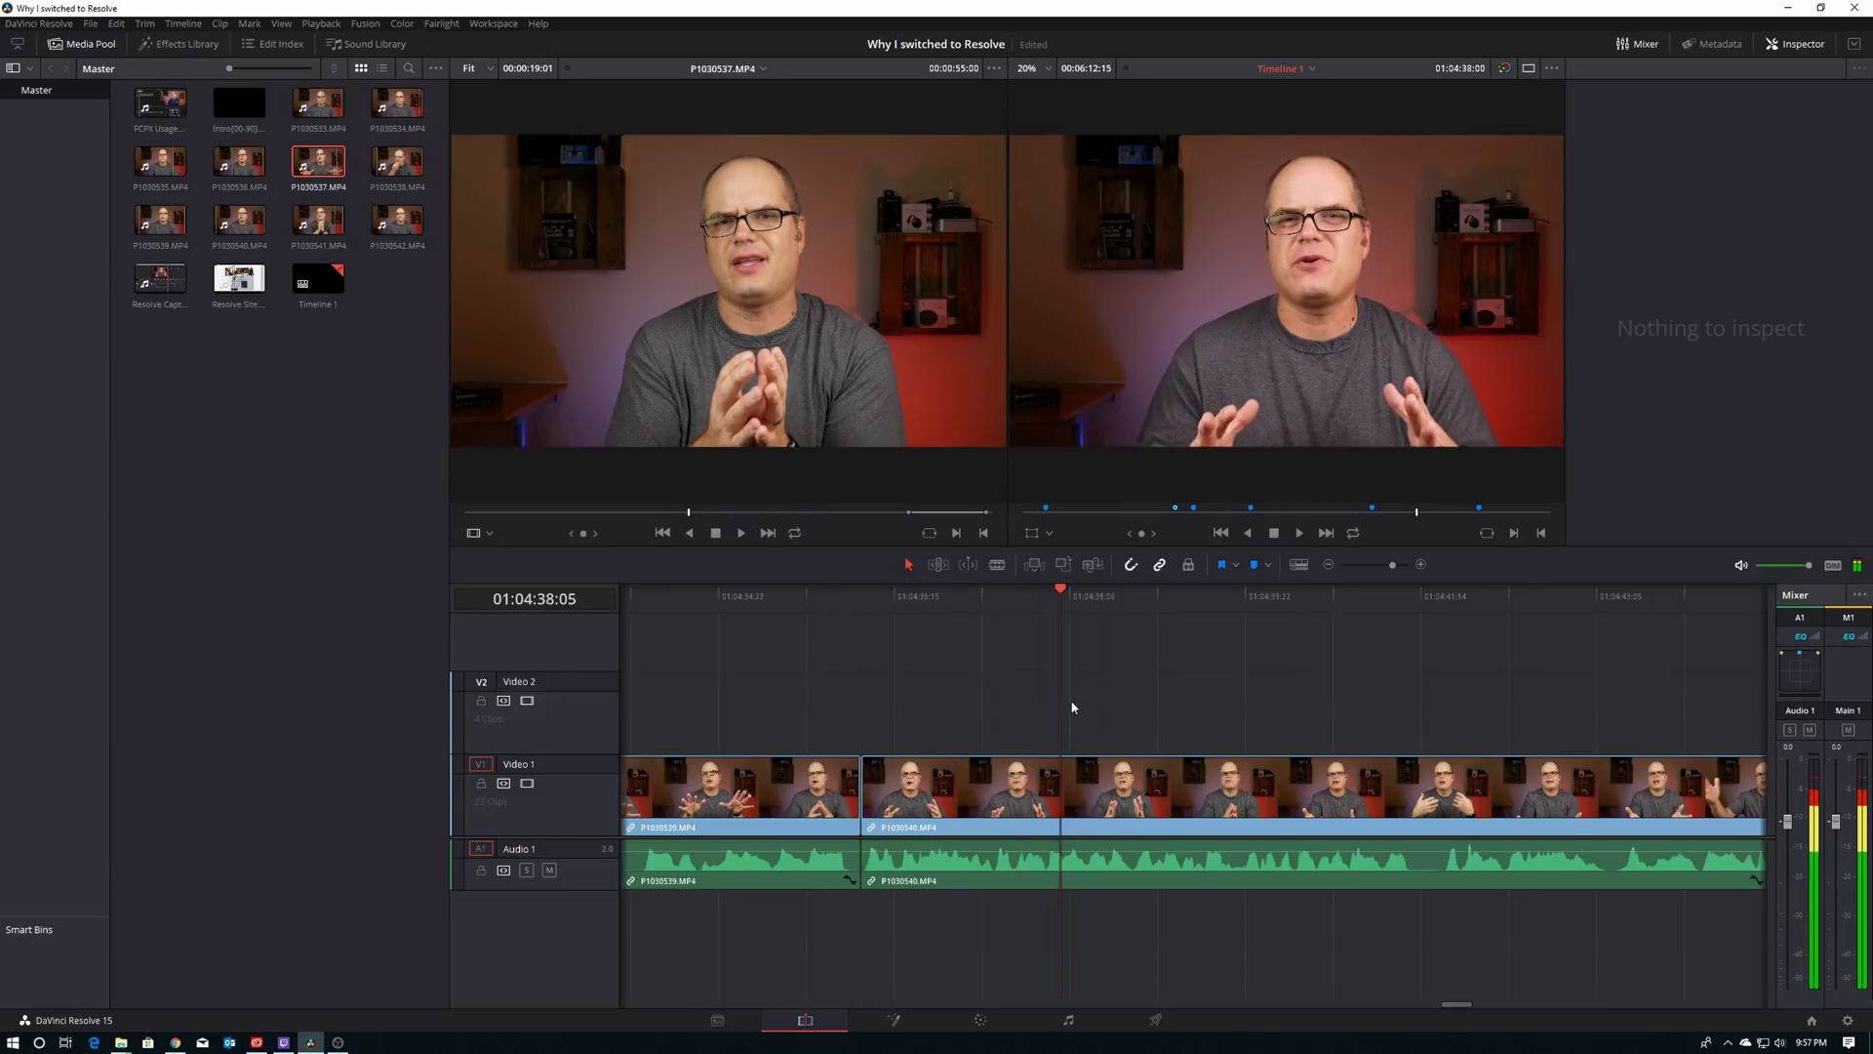
{"action": "key", "text": "space"}
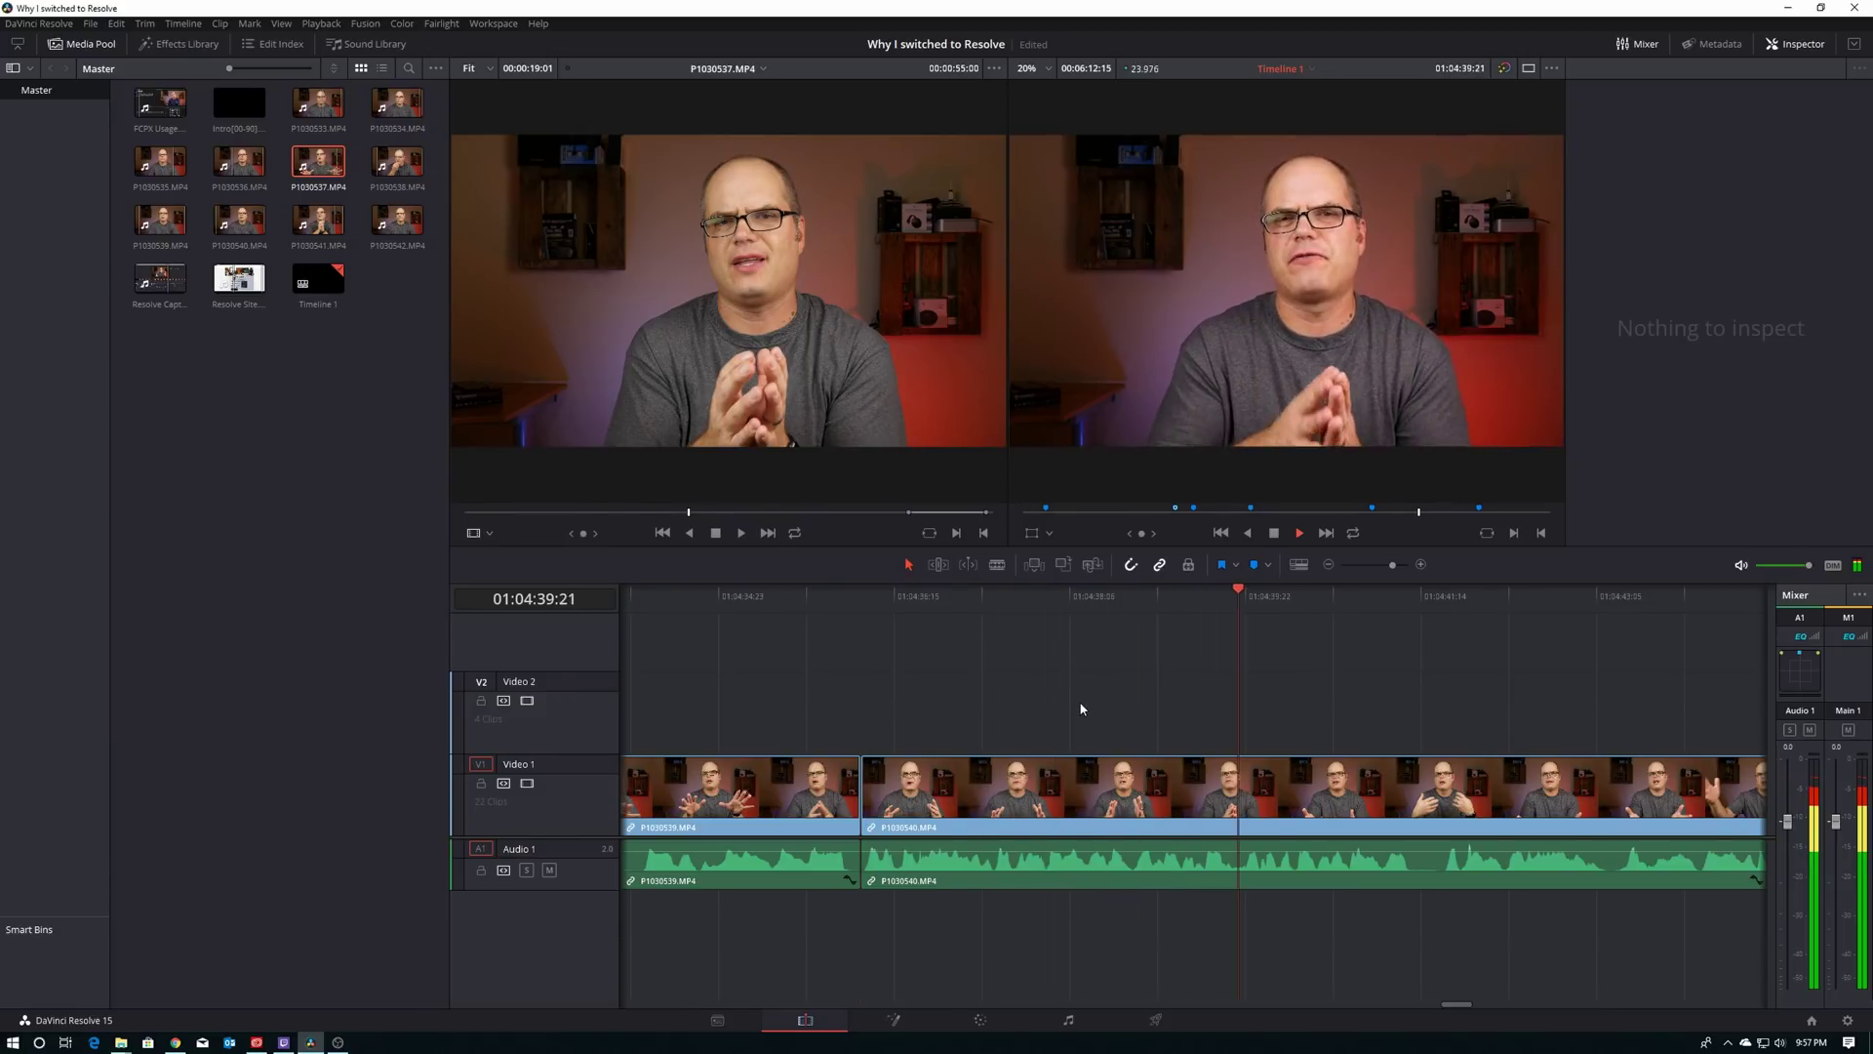
{"action": "key", "text": "space"}
{"action": "left_click", "coordinate": [184, 44]}
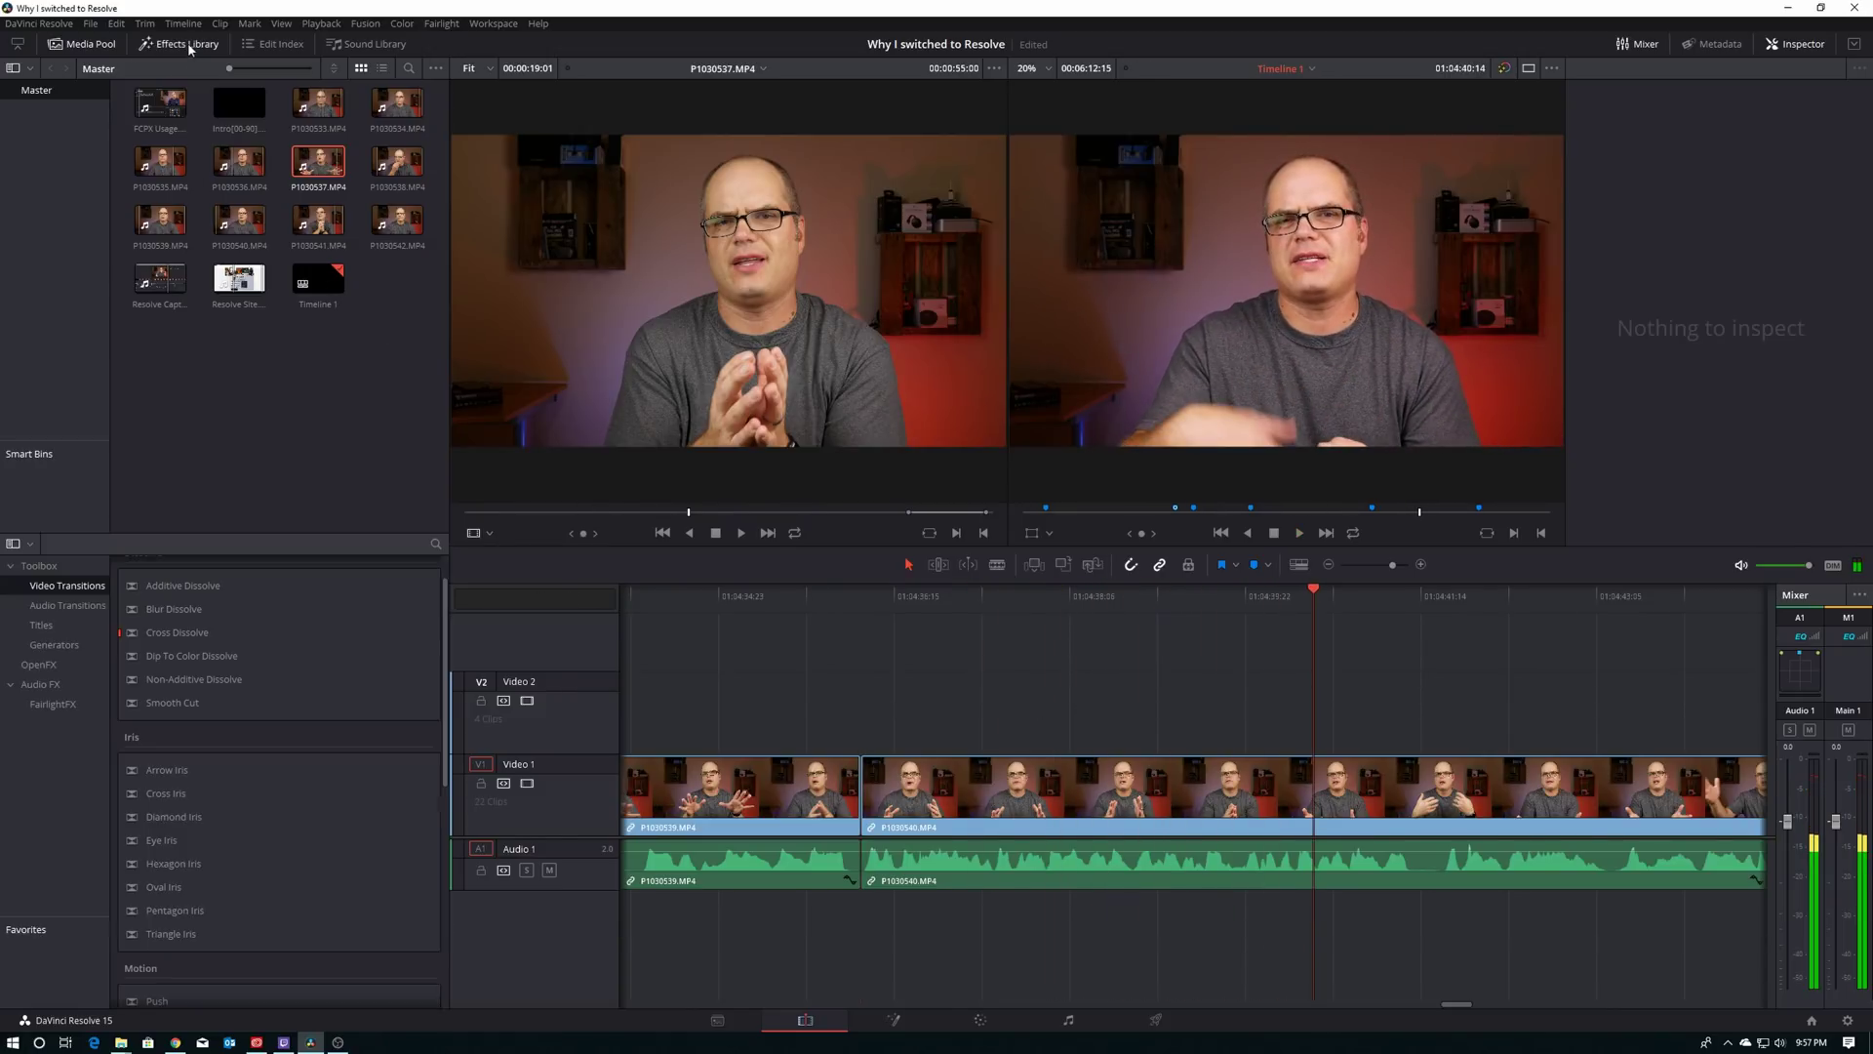